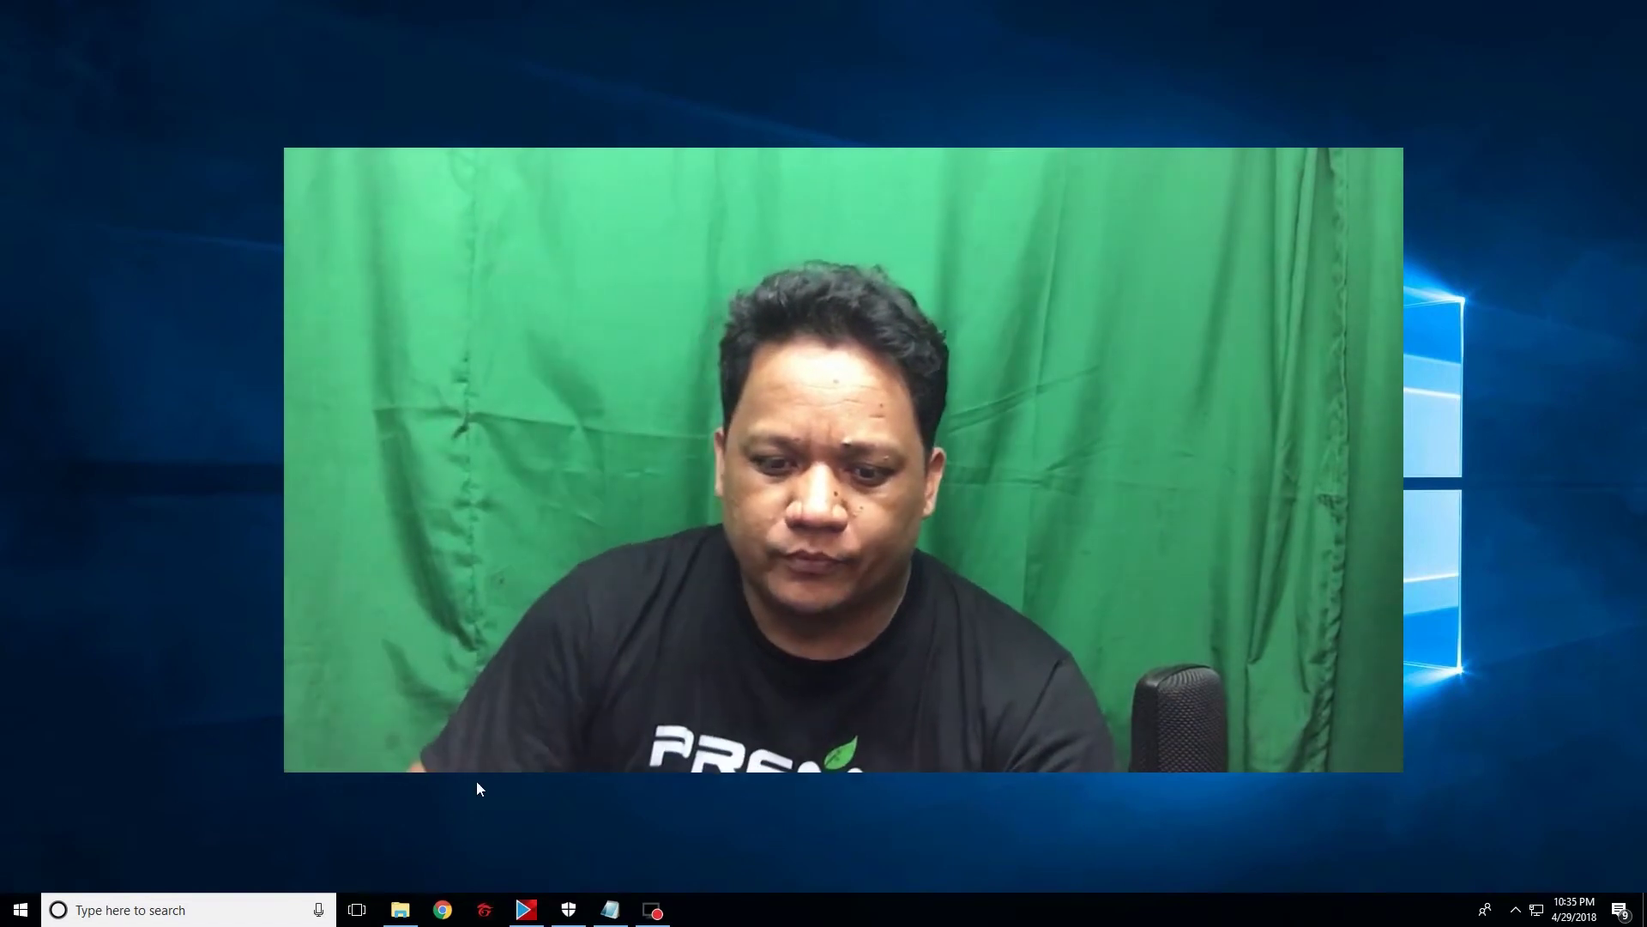
Step: Open UserData-deped.gov.ph-Mass Upload Template from the Documents window in Excel
{"action": "left_click", "coordinate": [412, 912]}
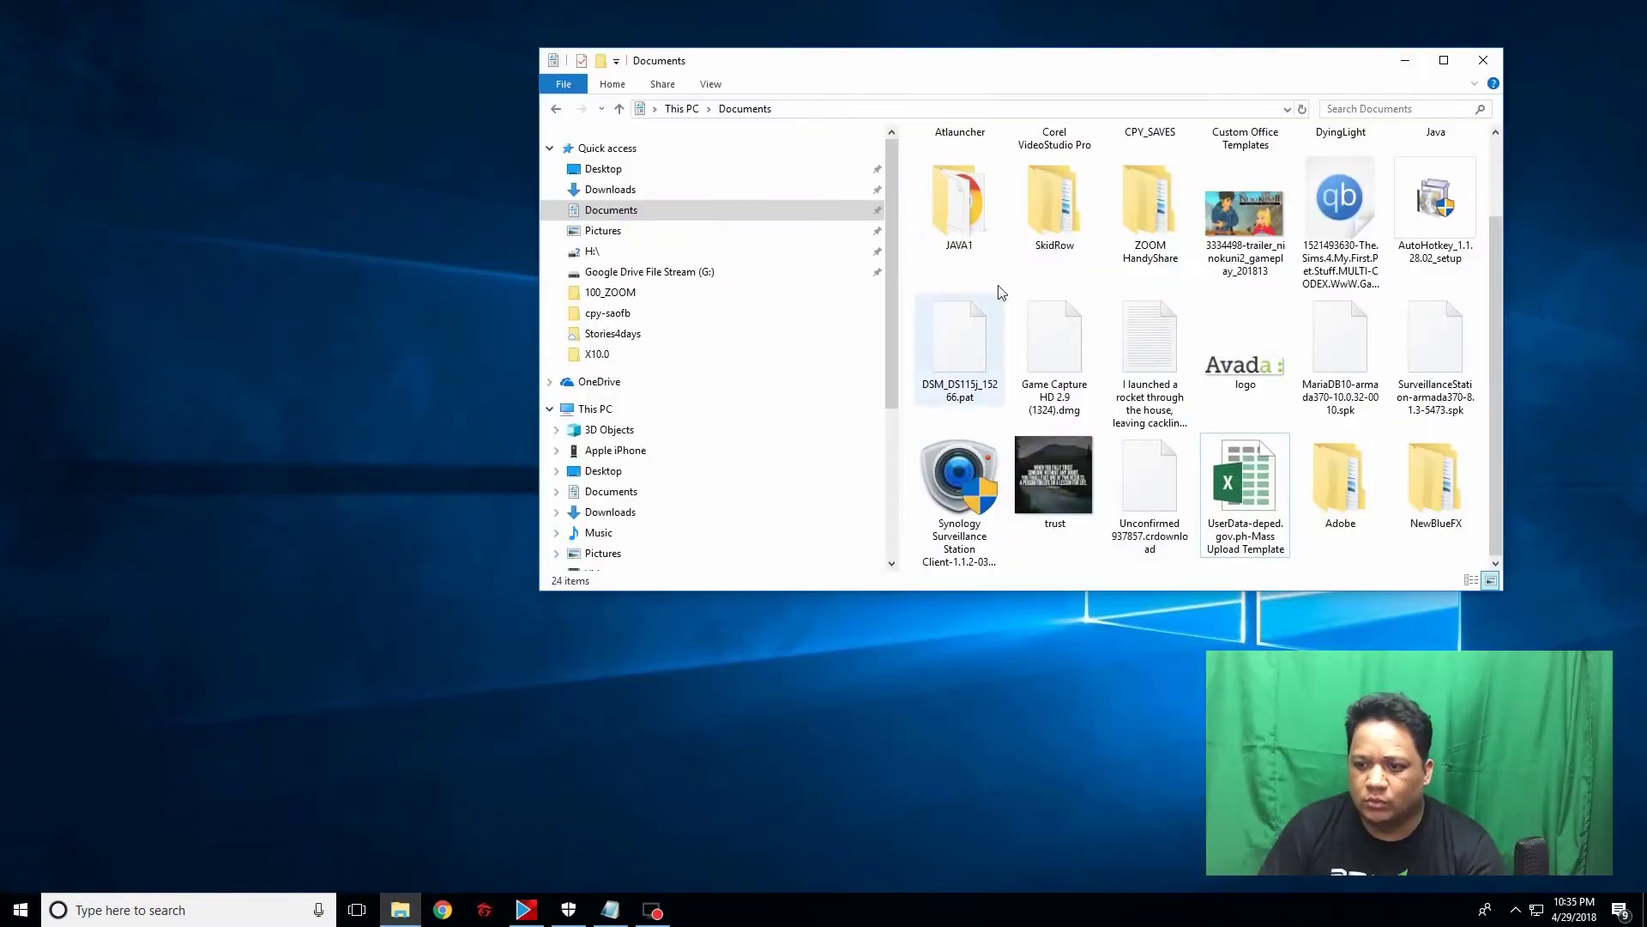
{"action": "left_click_drag", "start_coordinate": [1333, 67], "coordinate": [1012, 57]}
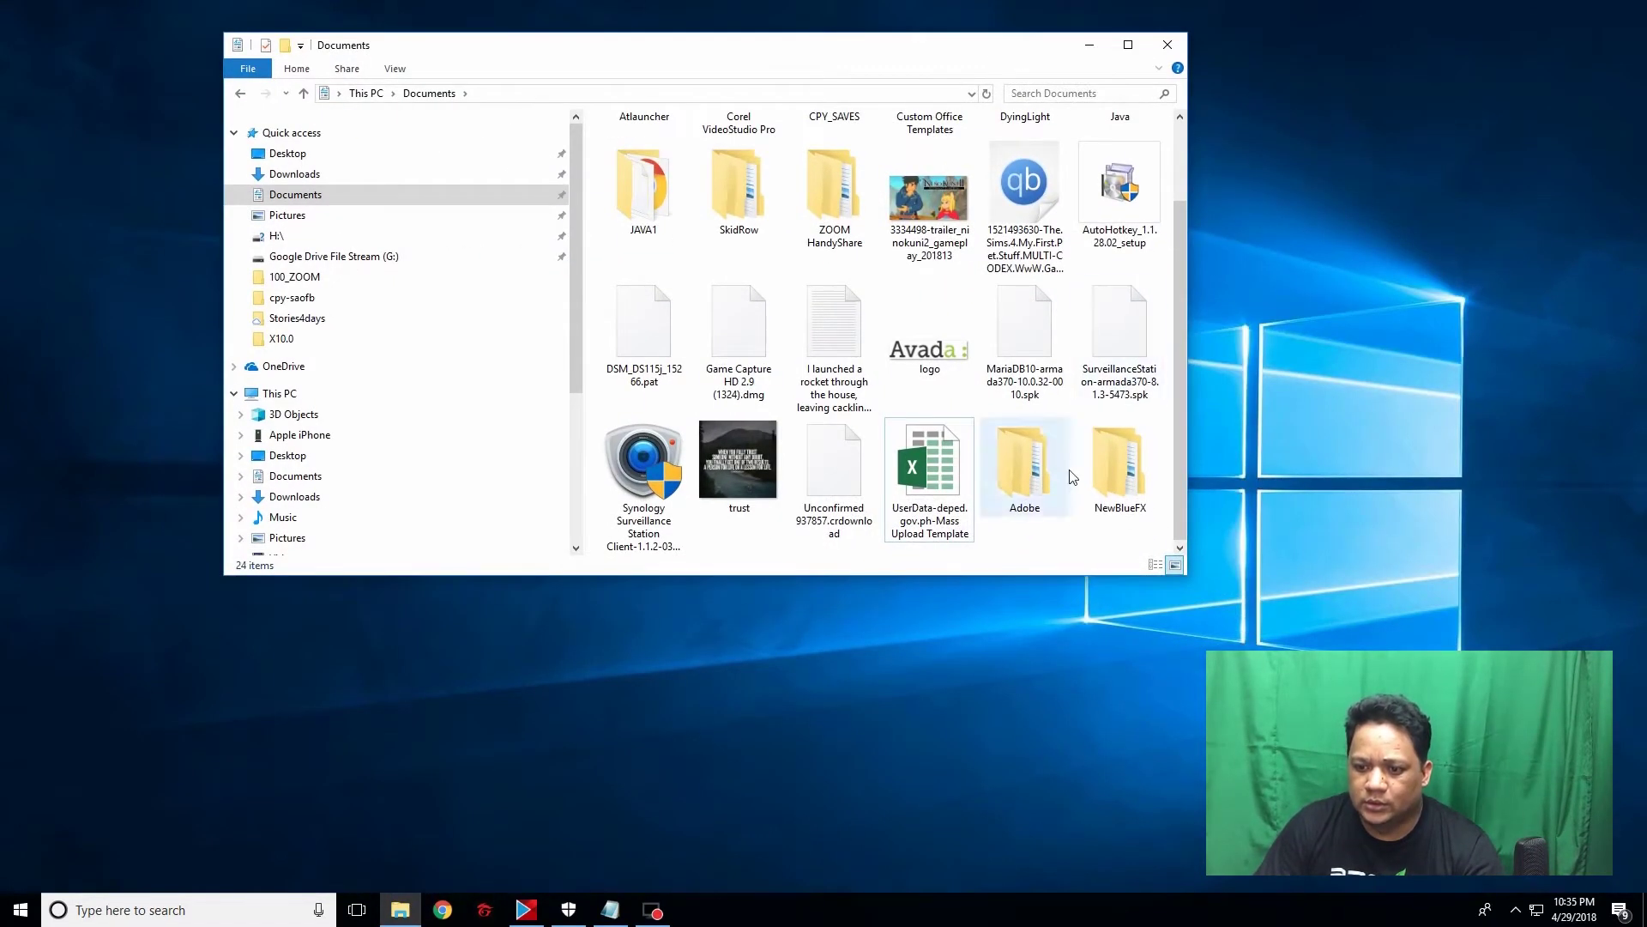
{"action": "left_click", "coordinate": [948, 515]}
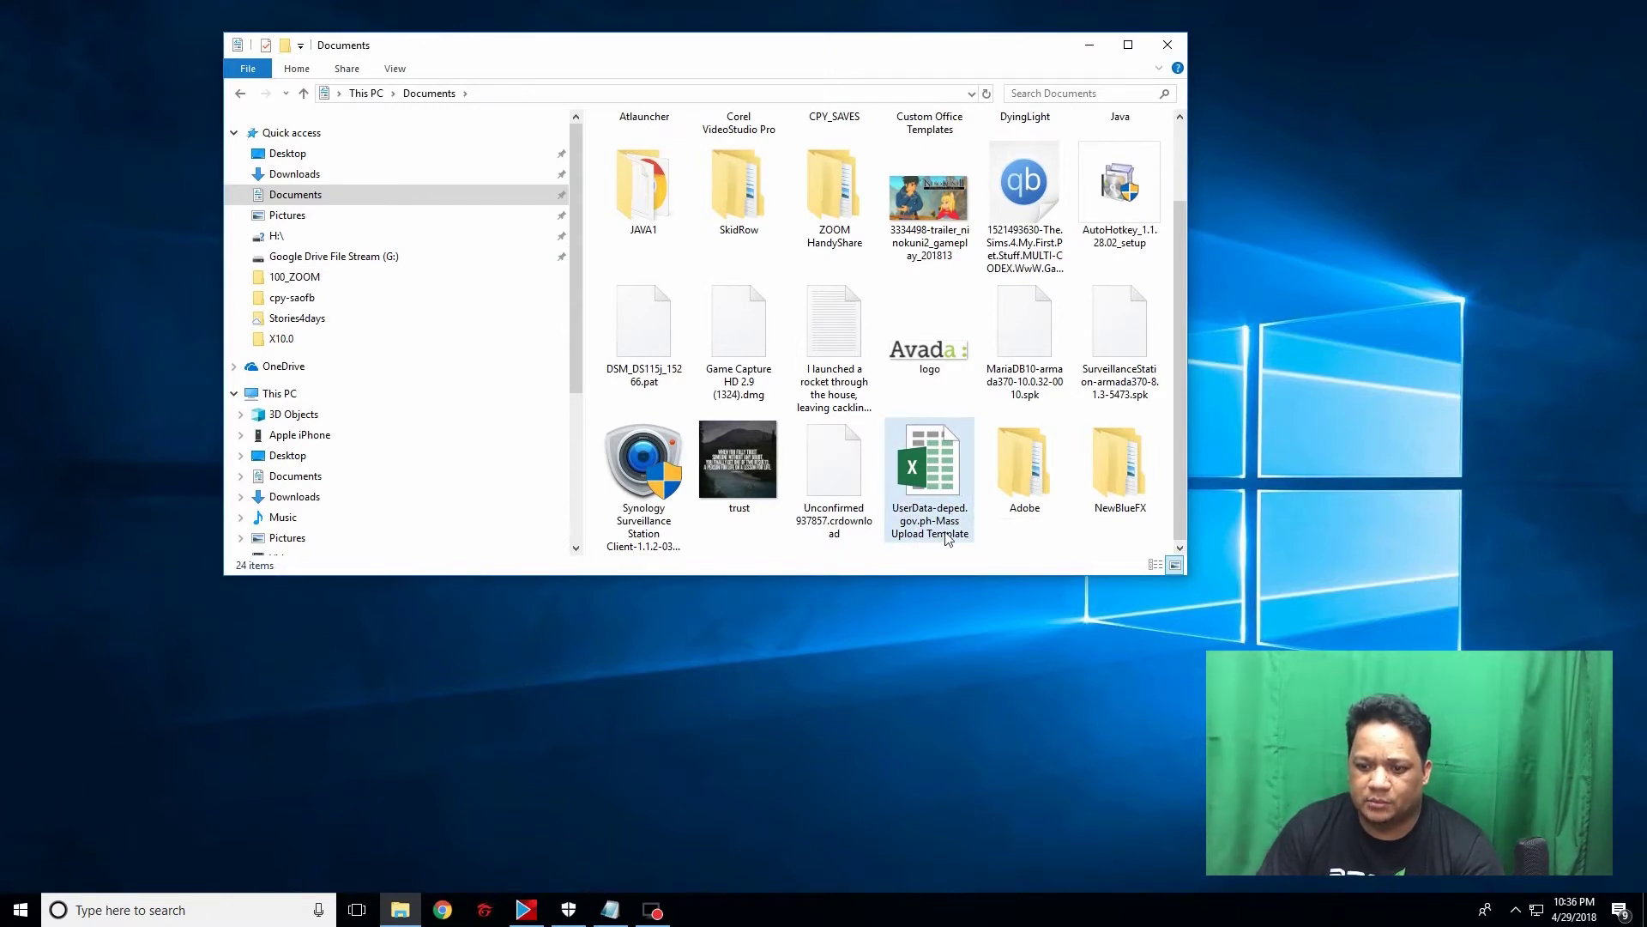
{"action": "double_click", "coordinate": [942, 491]}
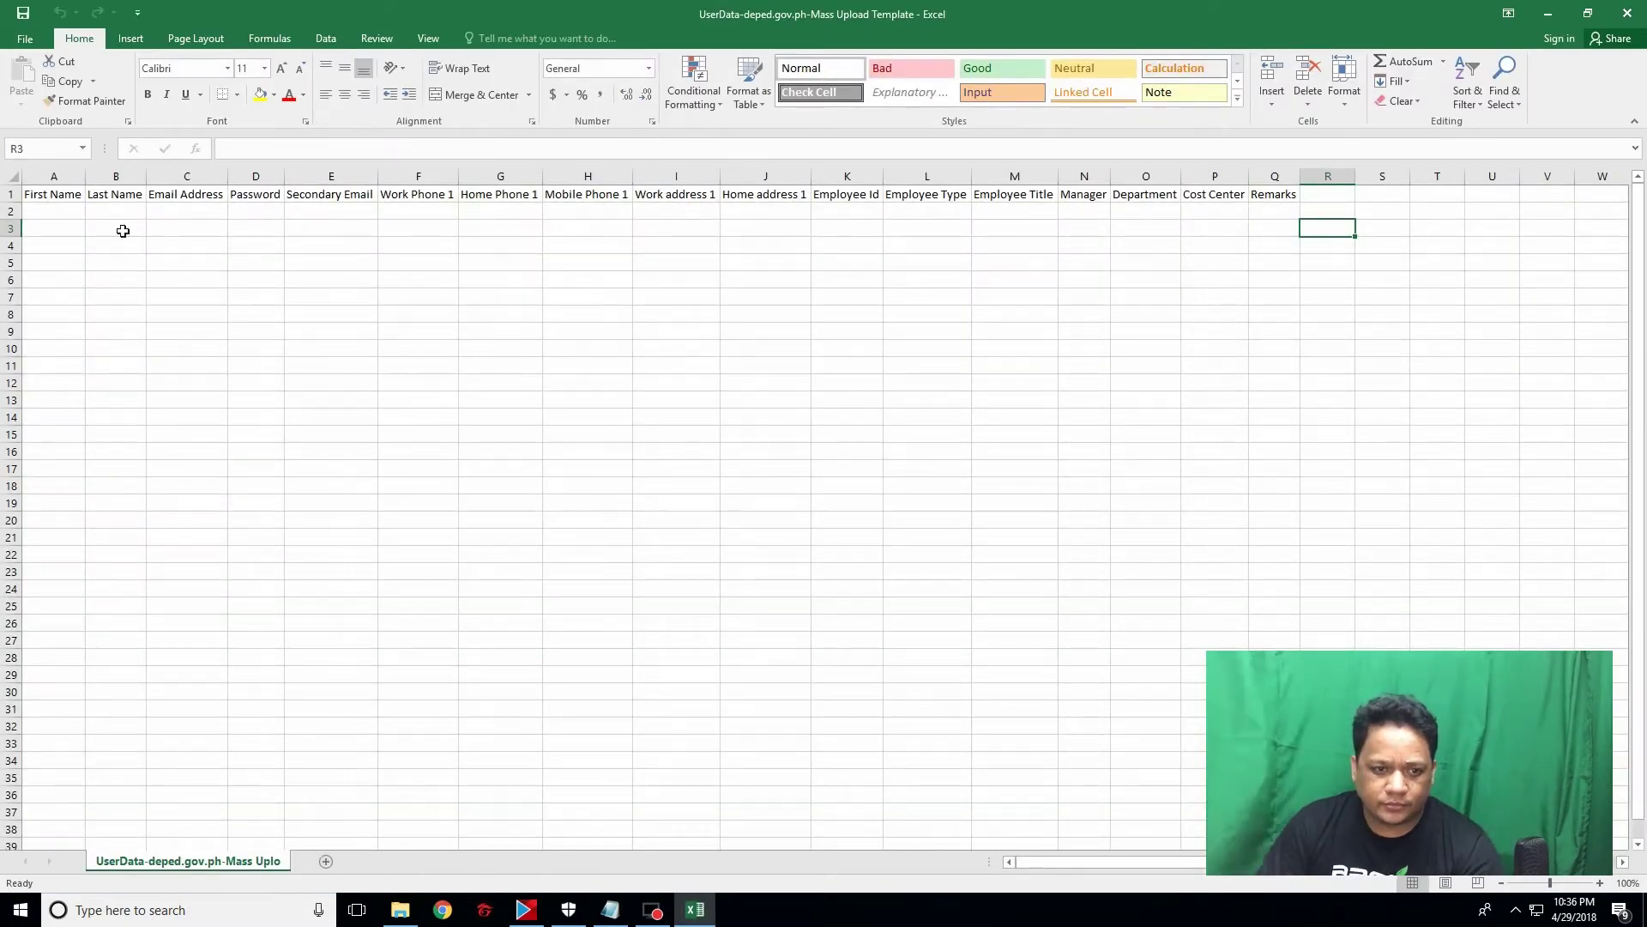
Step: Point out the entry cells A2, B2, C2, D2 and Q2 for names, e-mail, password and Remarks, ending on A2
{"action": "left_click", "coordinate": [62, 207]}
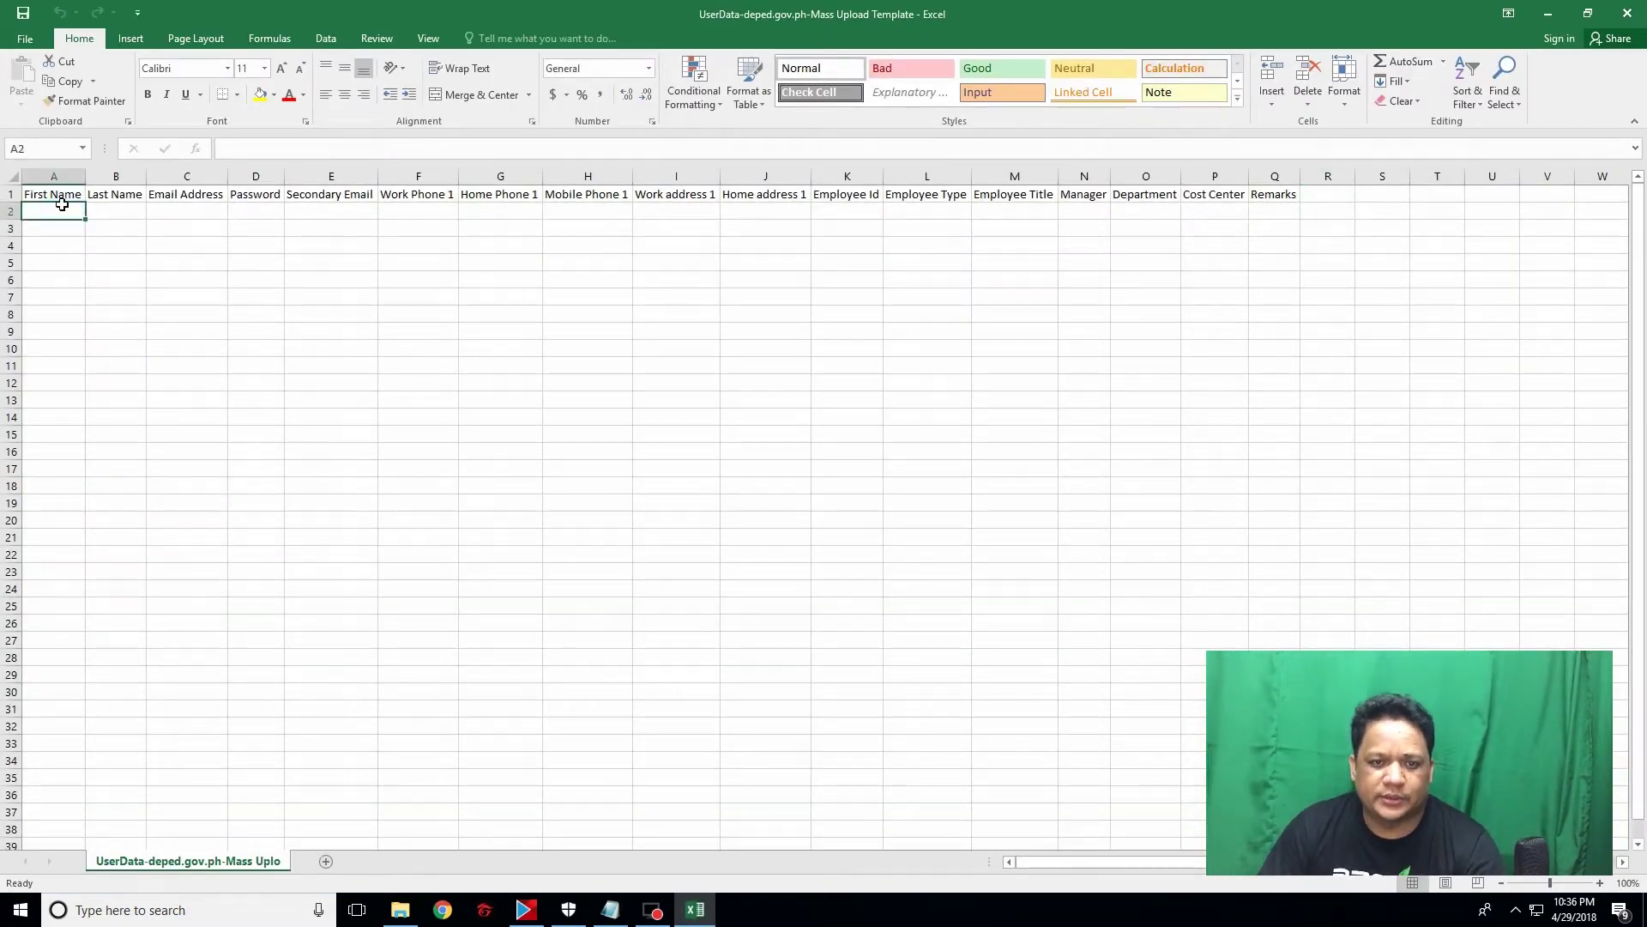
{"action": "left_click", "coordinate": [112, 212]}
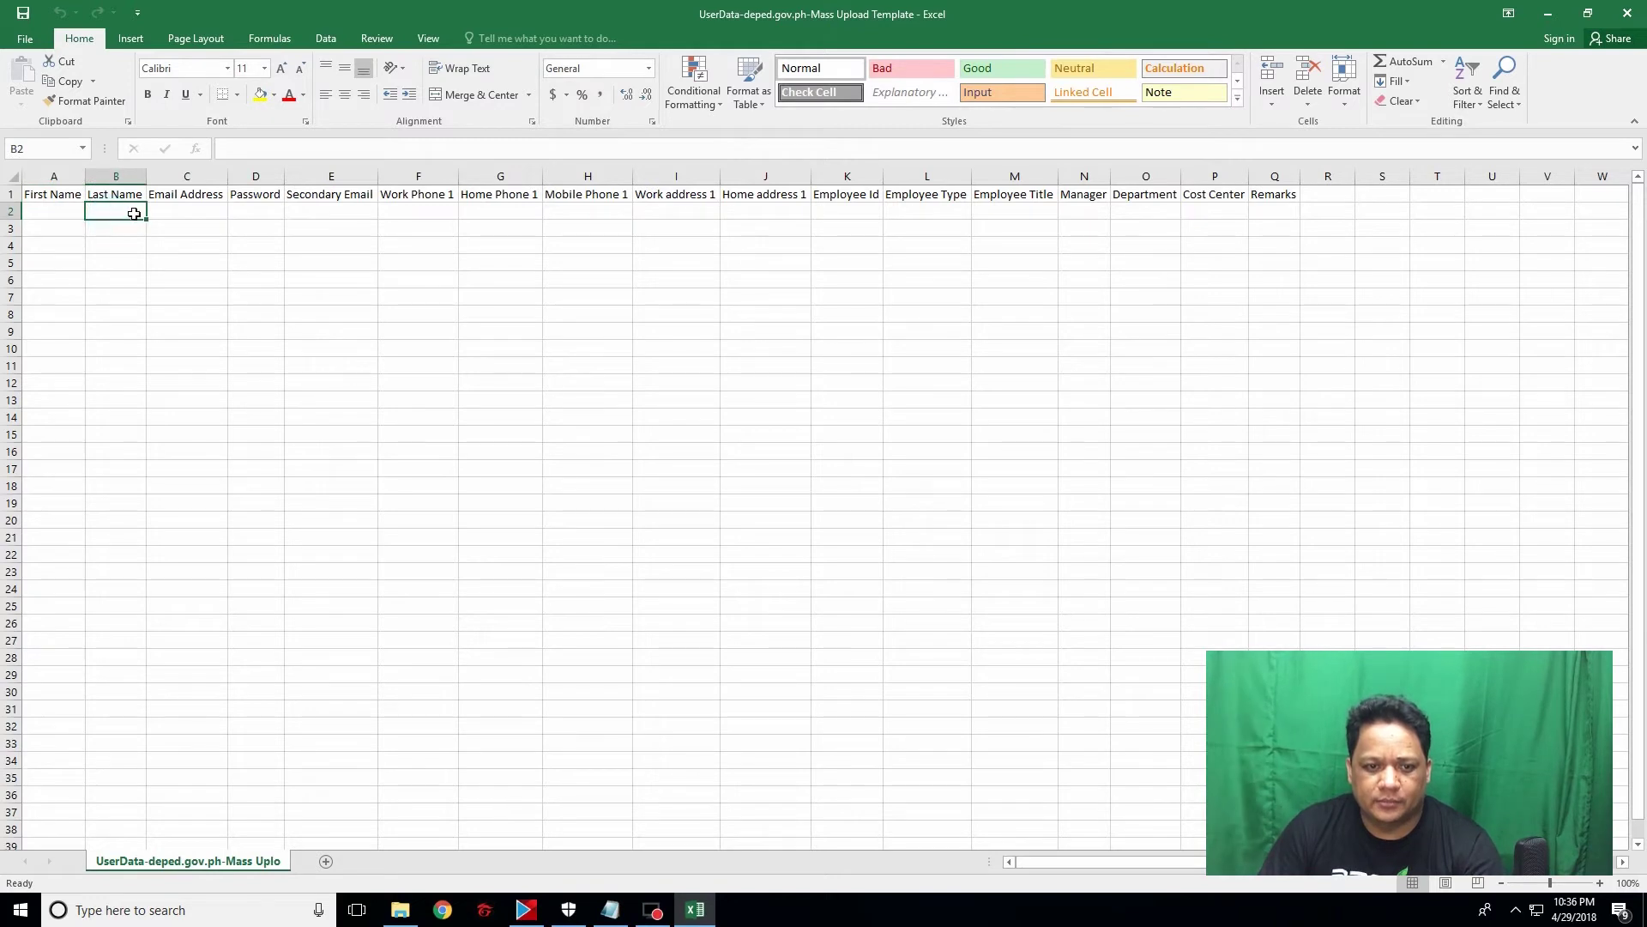
{"action": "left_click", "coordinate": [190, 211]}
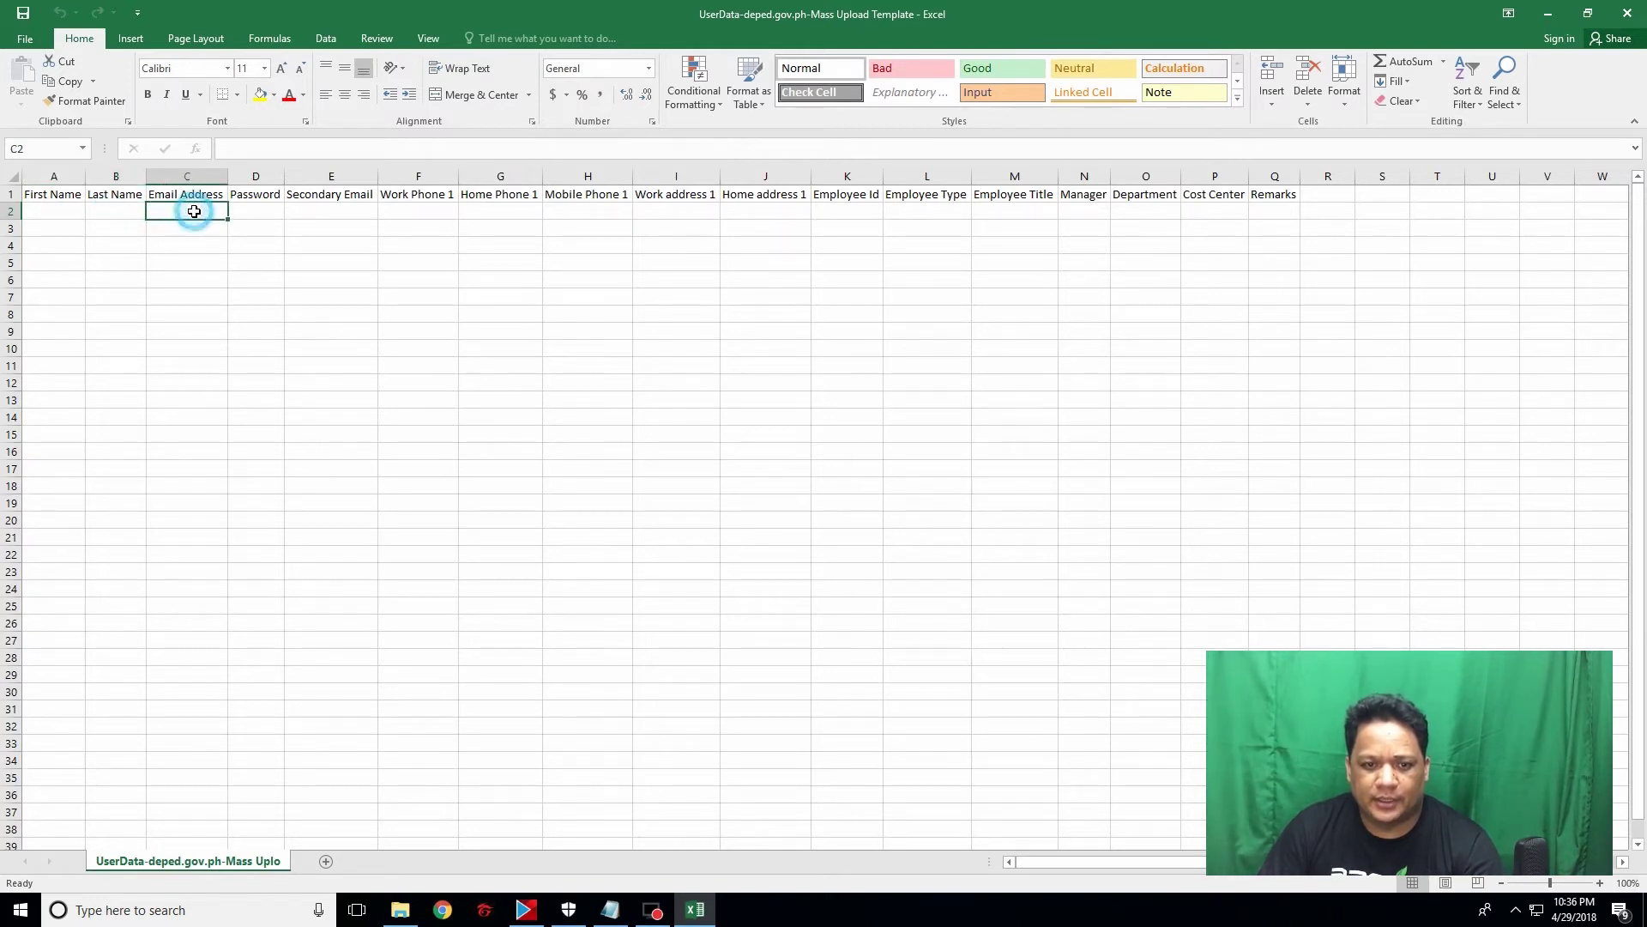
{"action": "left_click", "coordinate": [252, 211]}
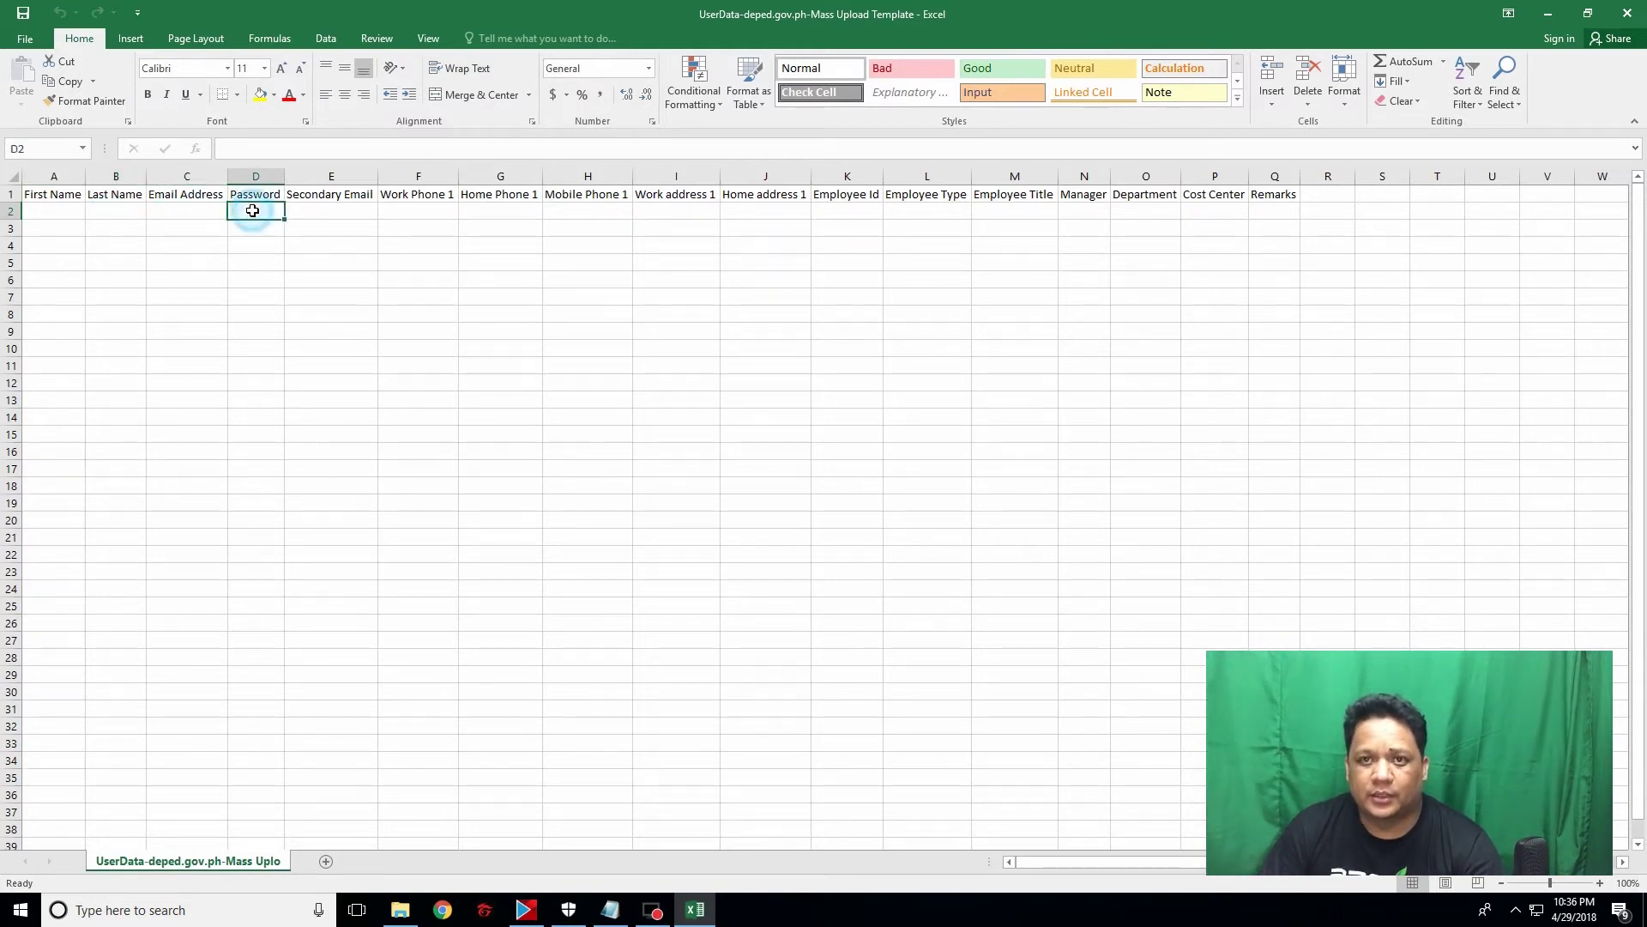
{"action": "left_click", "coordinate": [1278, 206]}
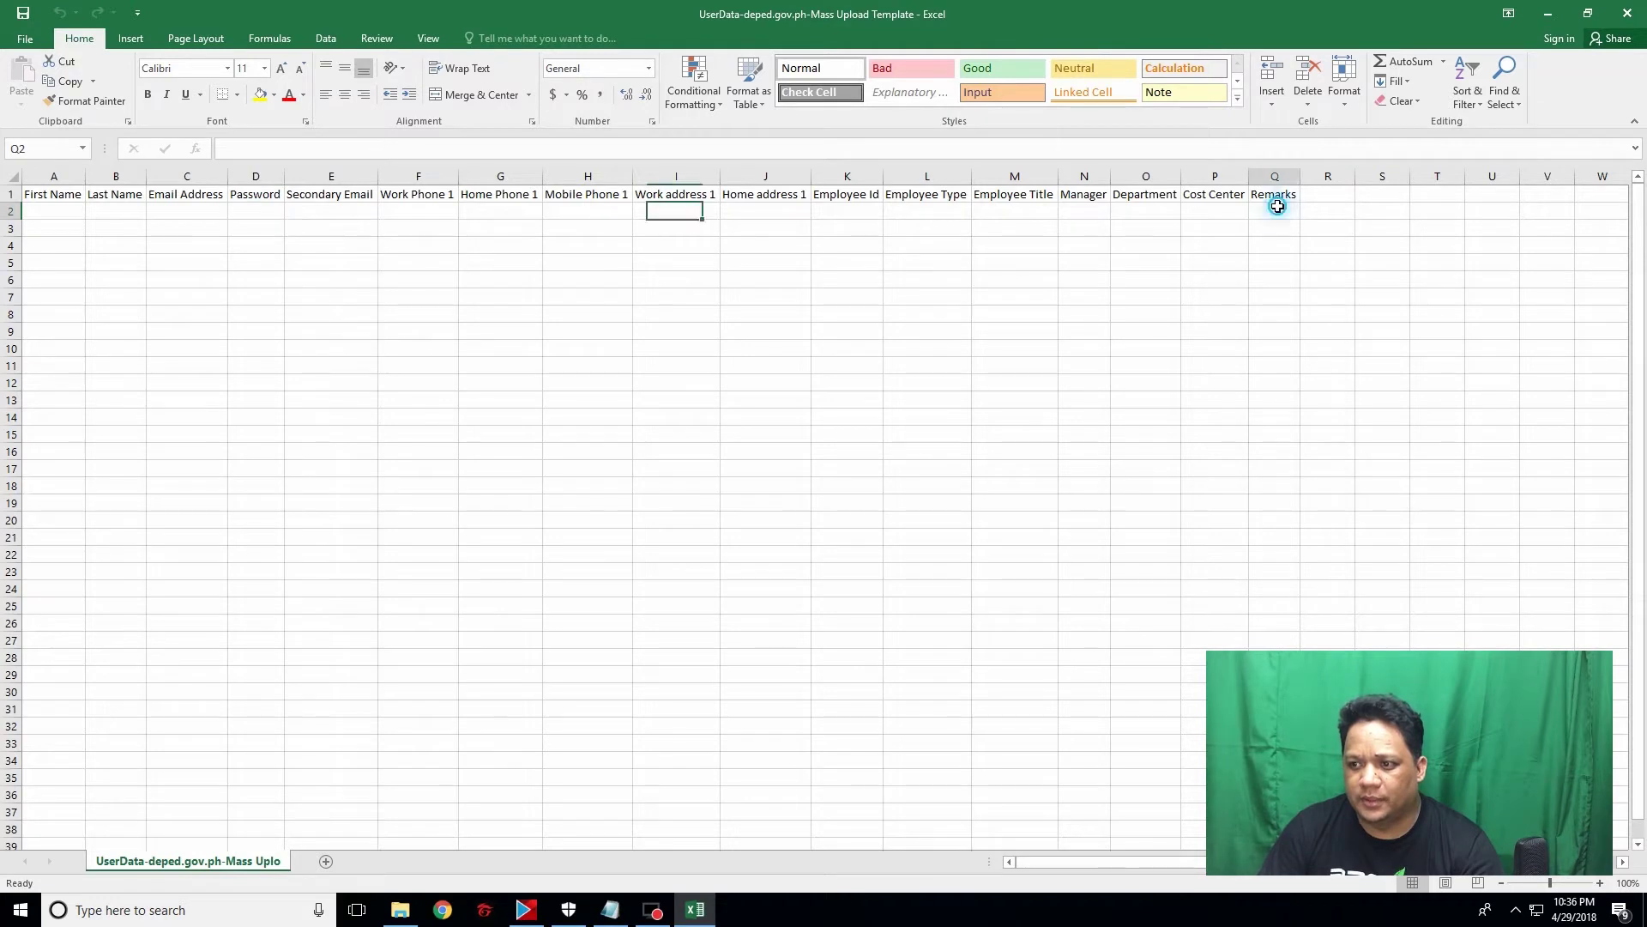
{"action": "left_click", "coordinate": [59, 211]}
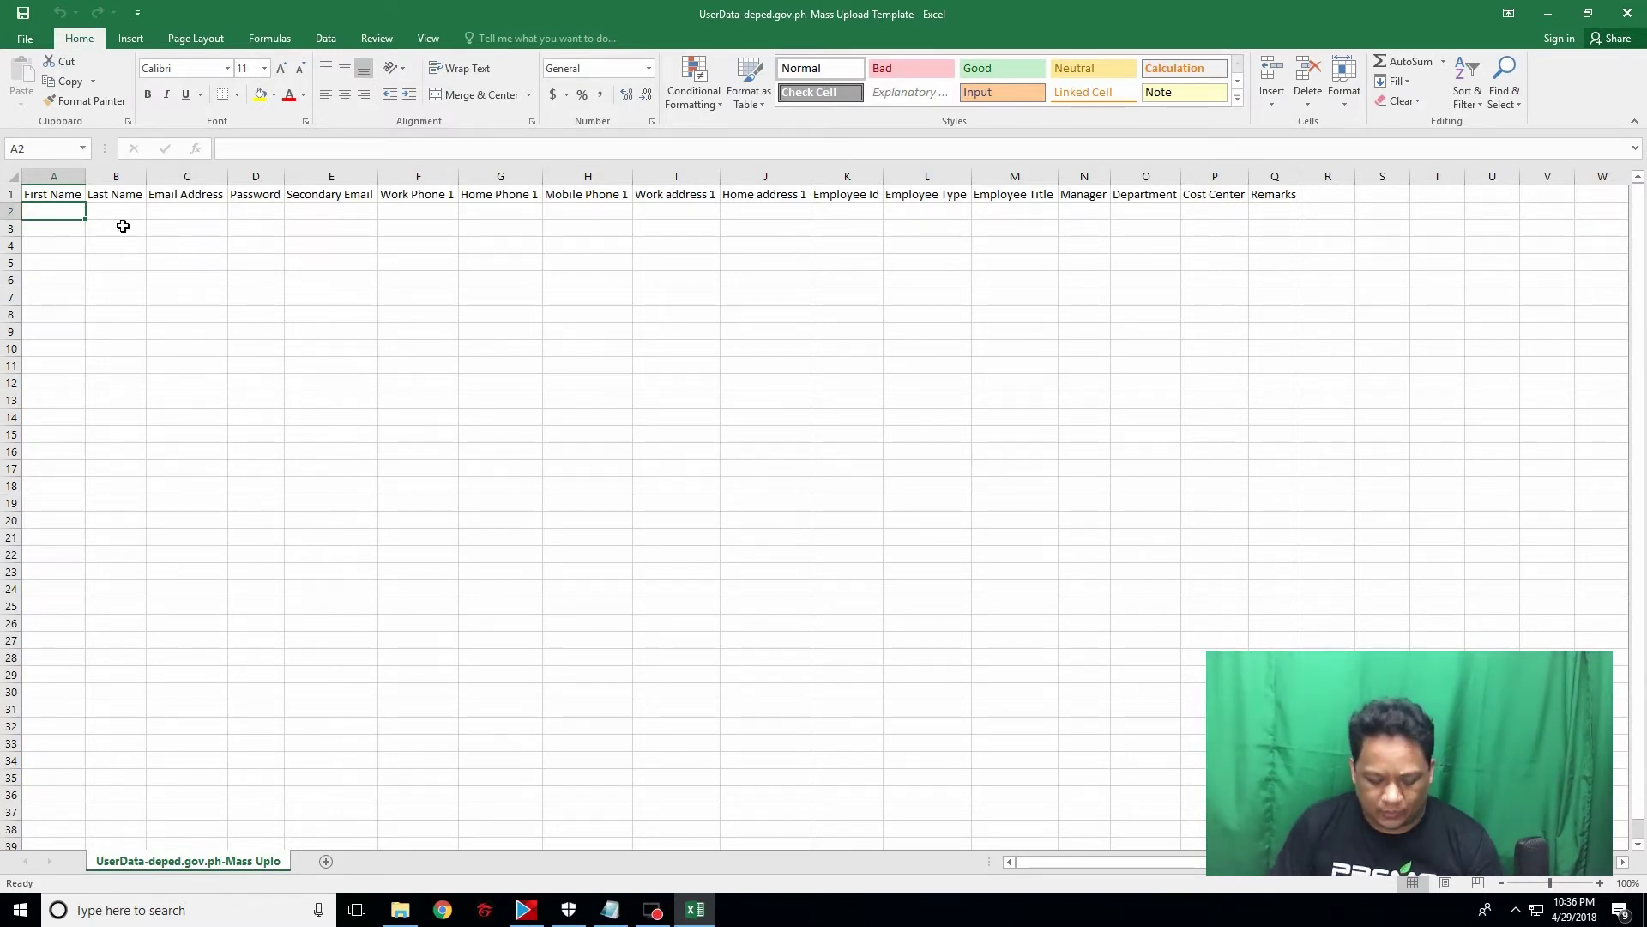
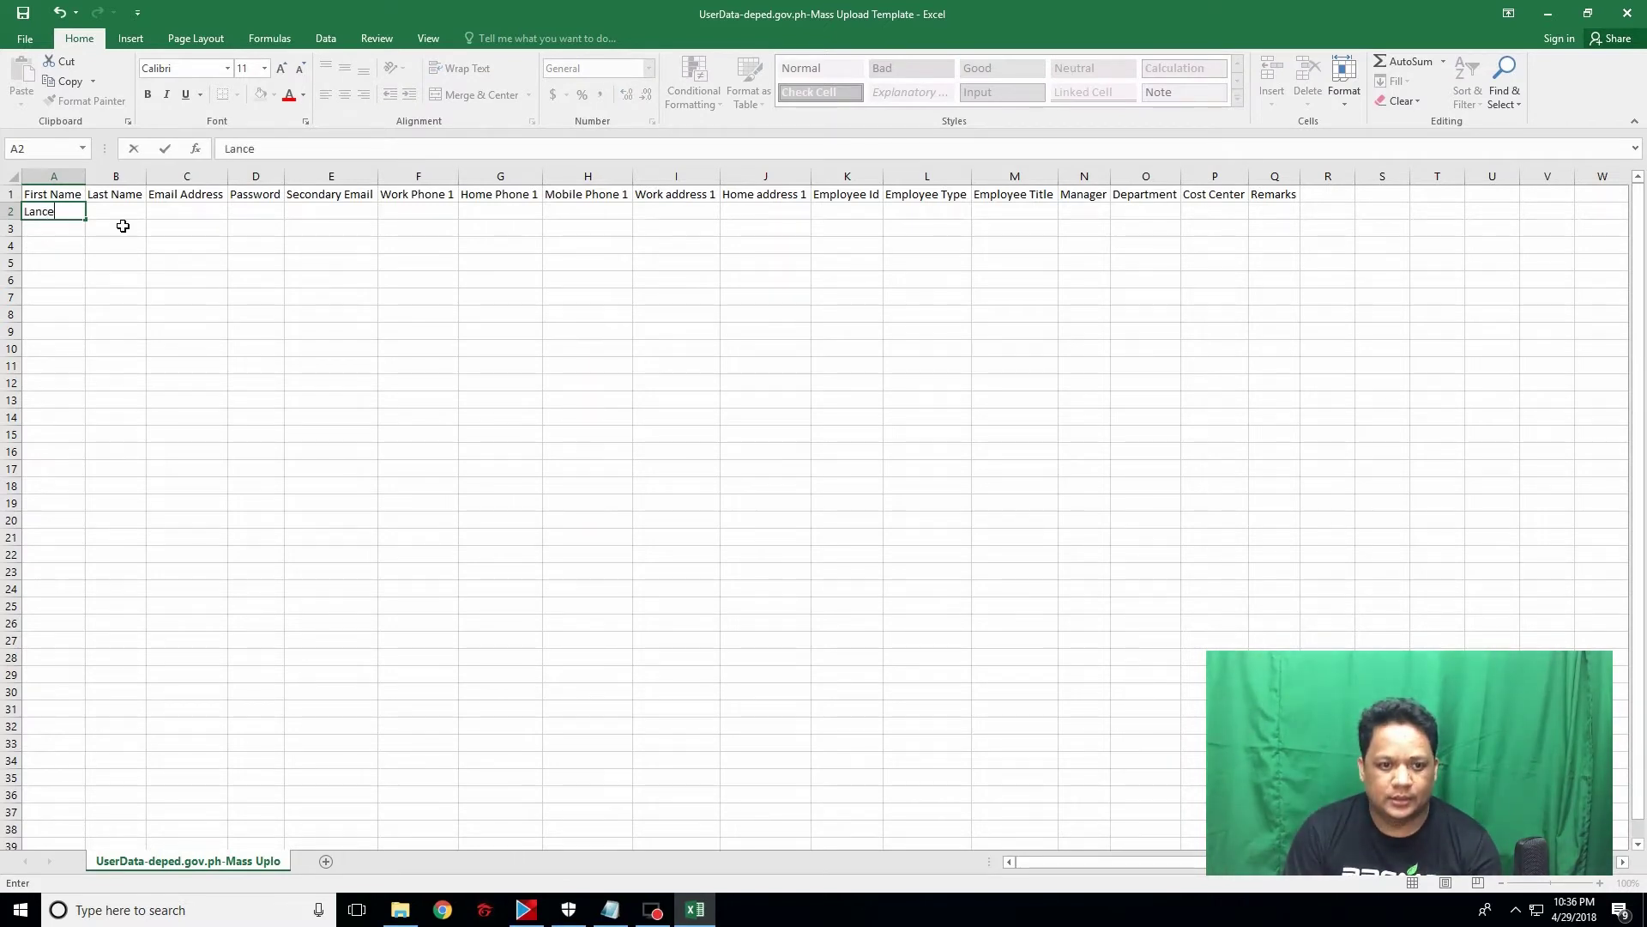
Step: Enter the first user's first name, last name and deped.gov.ph e-mail in A2, B2 and C2
{"action": "left_click", "coordinate": [110, 215]}
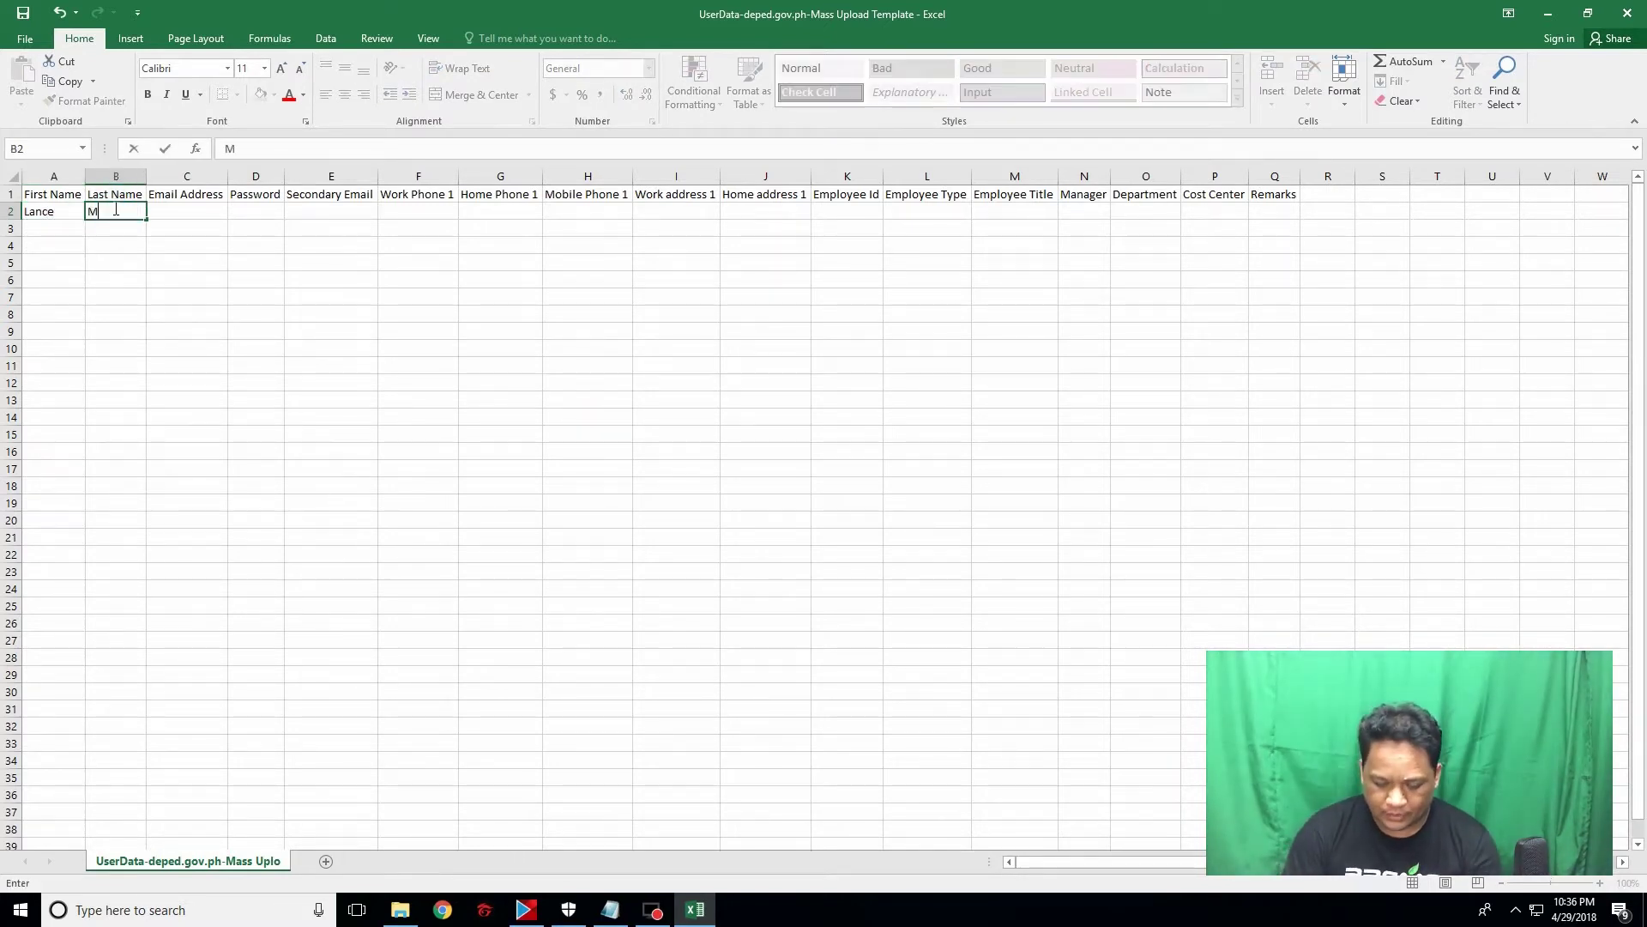
{"action": "left_click", "coordinate": [174, 212]}
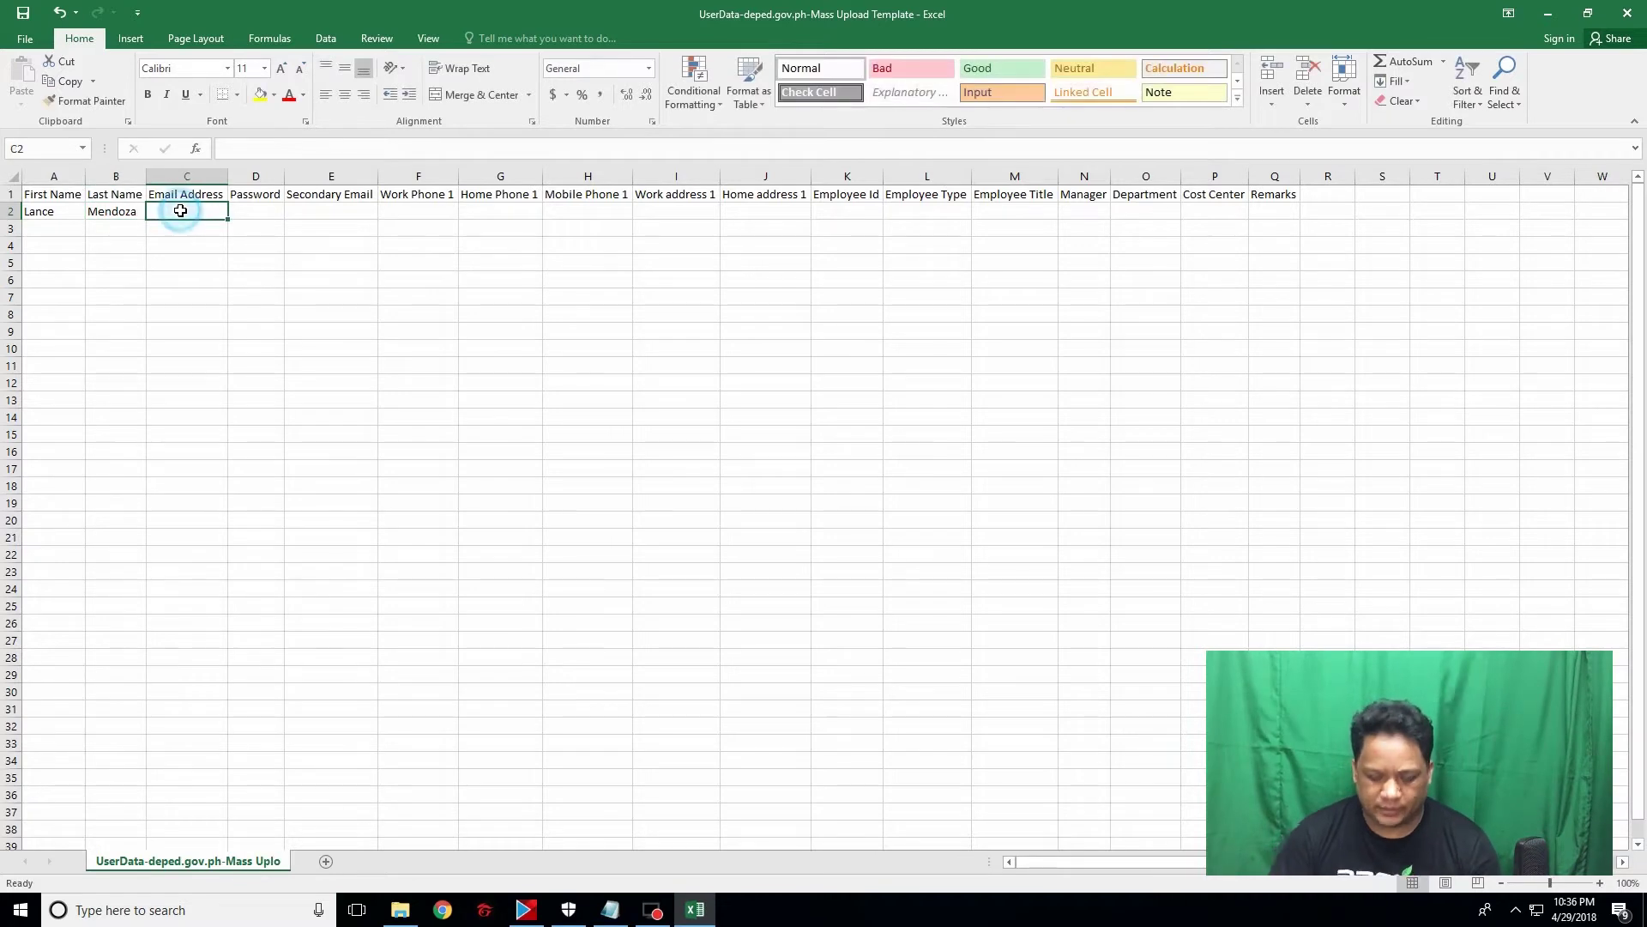
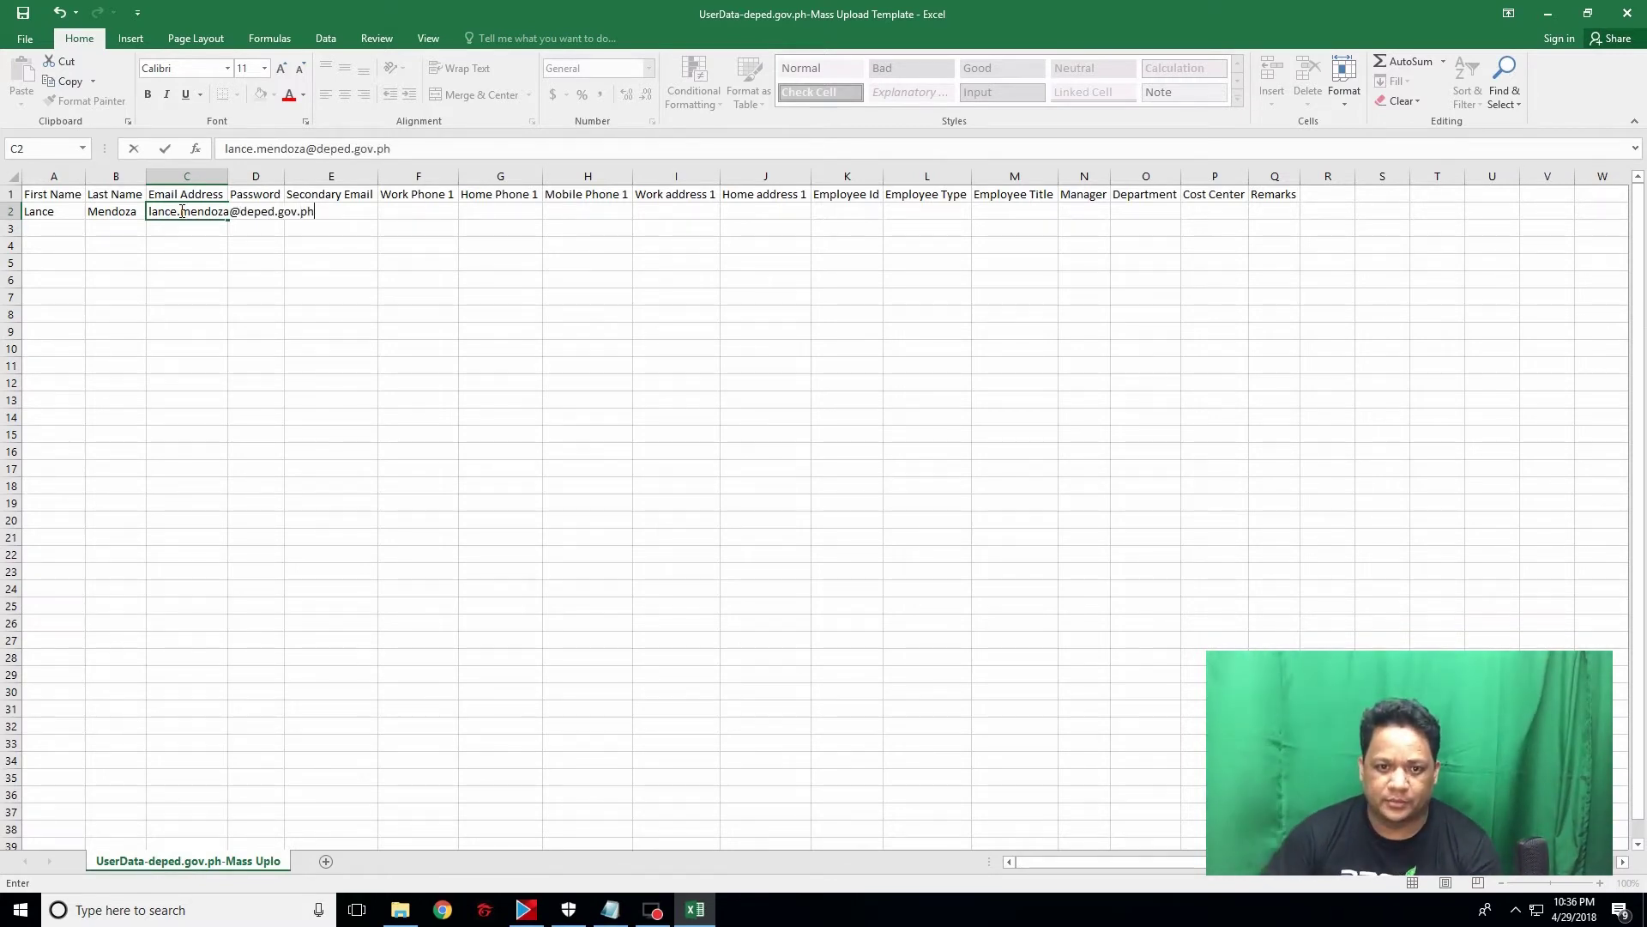
{"action": "left_click", "coordinate": [231, 246]}
Step: Widen column C to show the full e-mail and enter ACTIVE in Remarks cell Q2
{"action": "left_click_drag", "start_coordinate": [227, 176], "coordinate": [339, 173]}
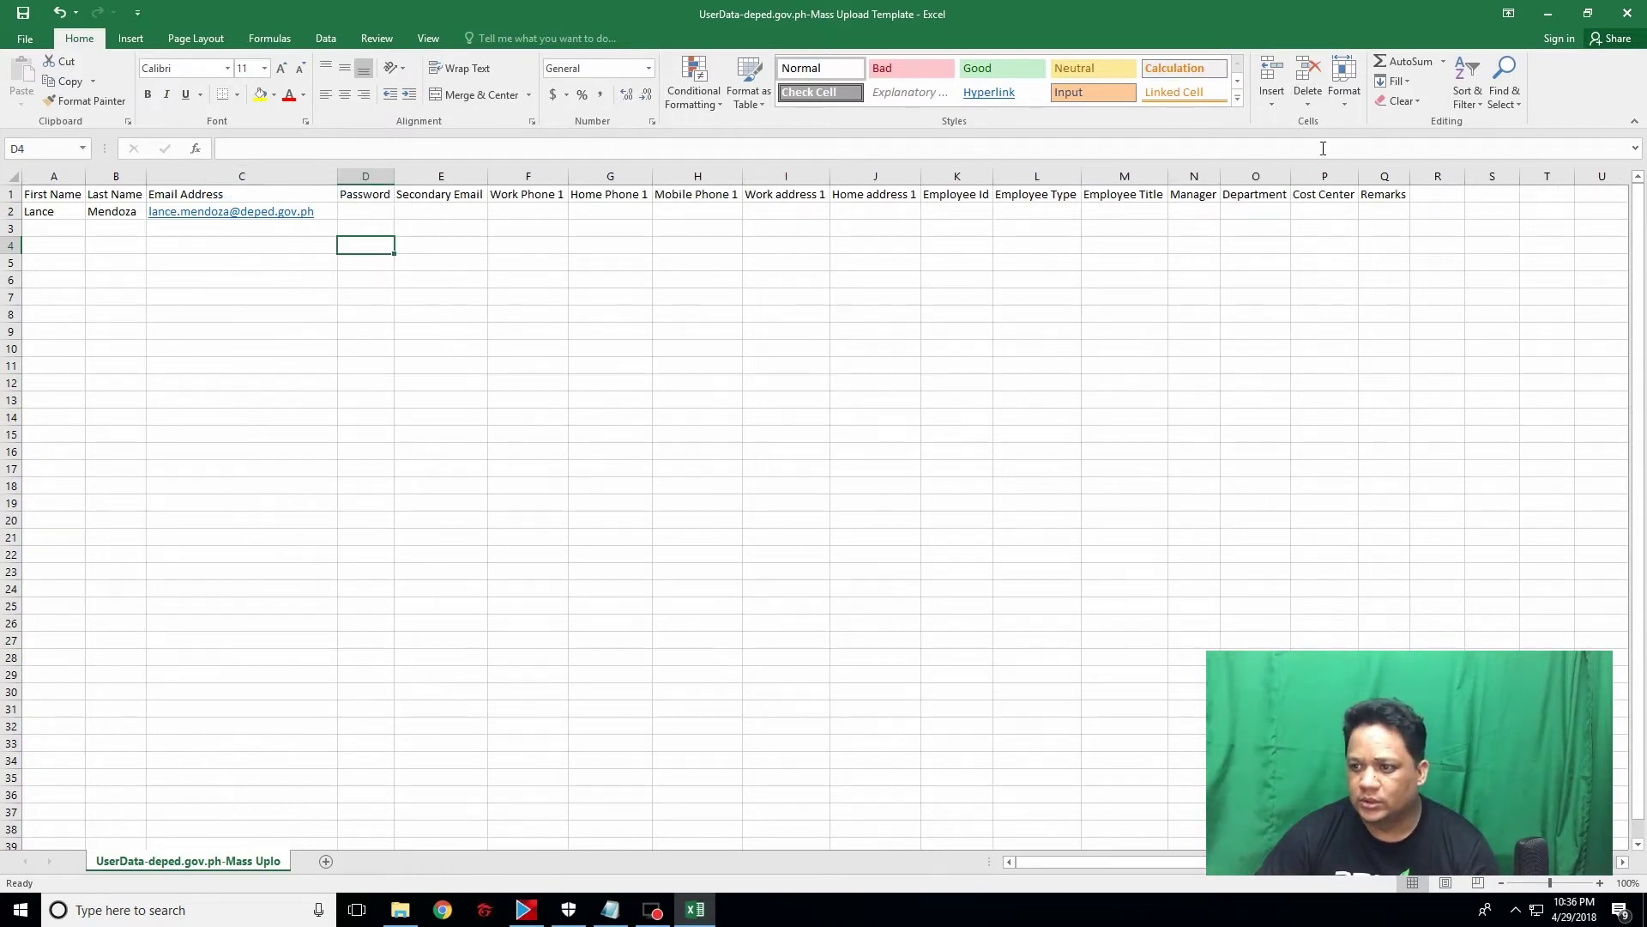
{"action": "left_click", "coordinate": [1375, 212]}
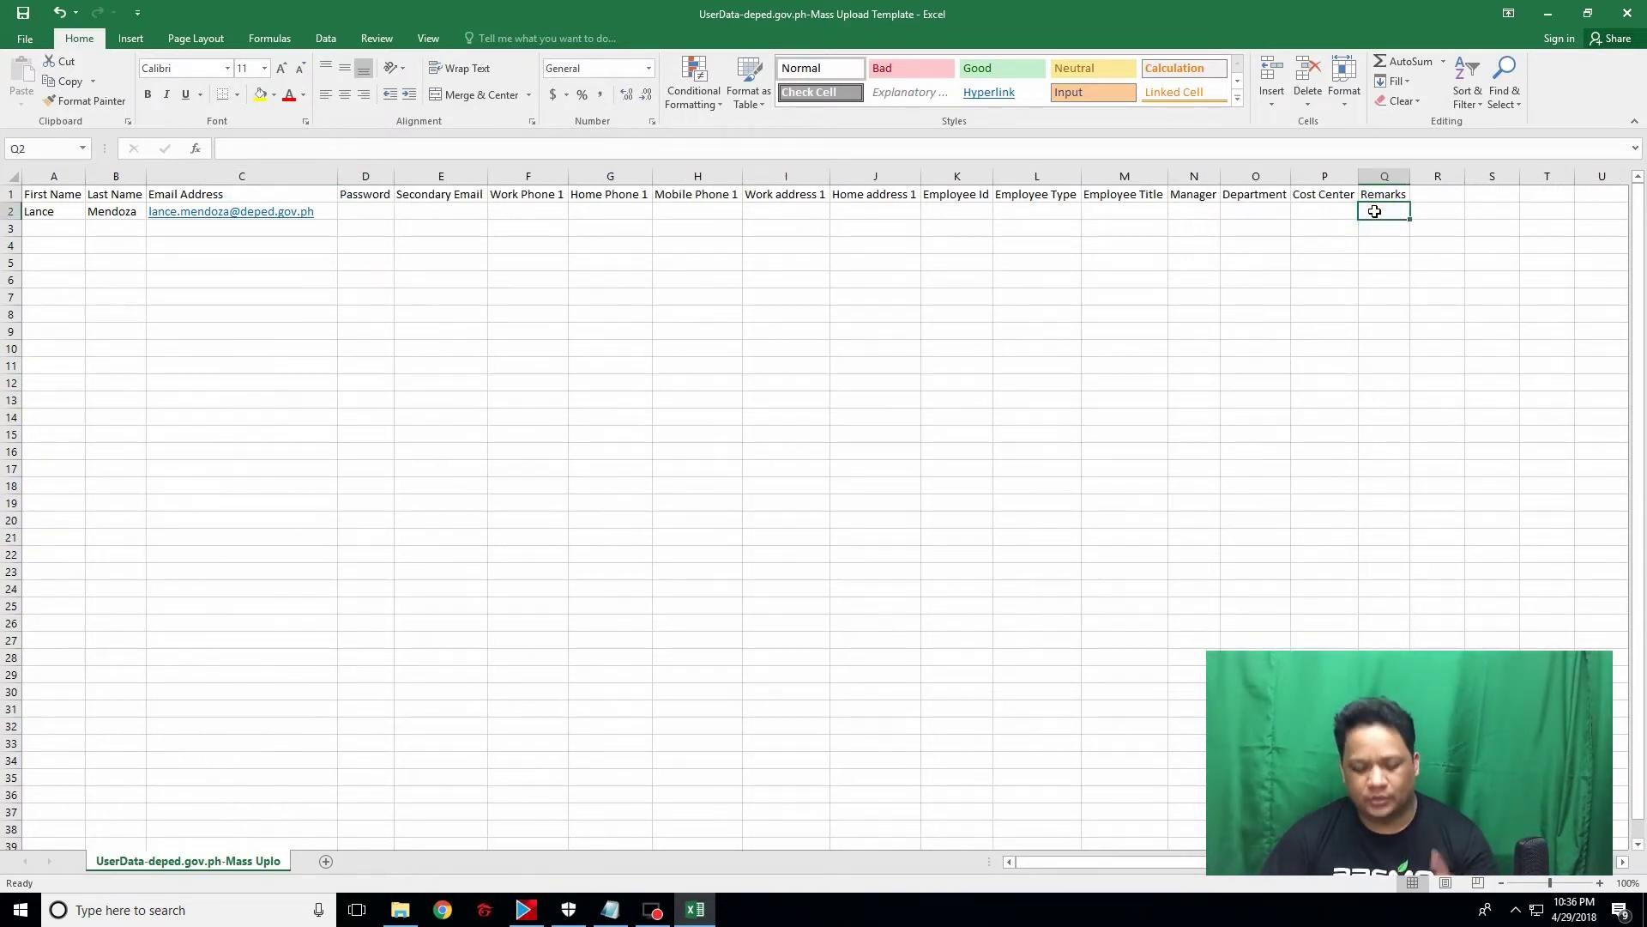
{"action": "type", "text": "ACTI"}
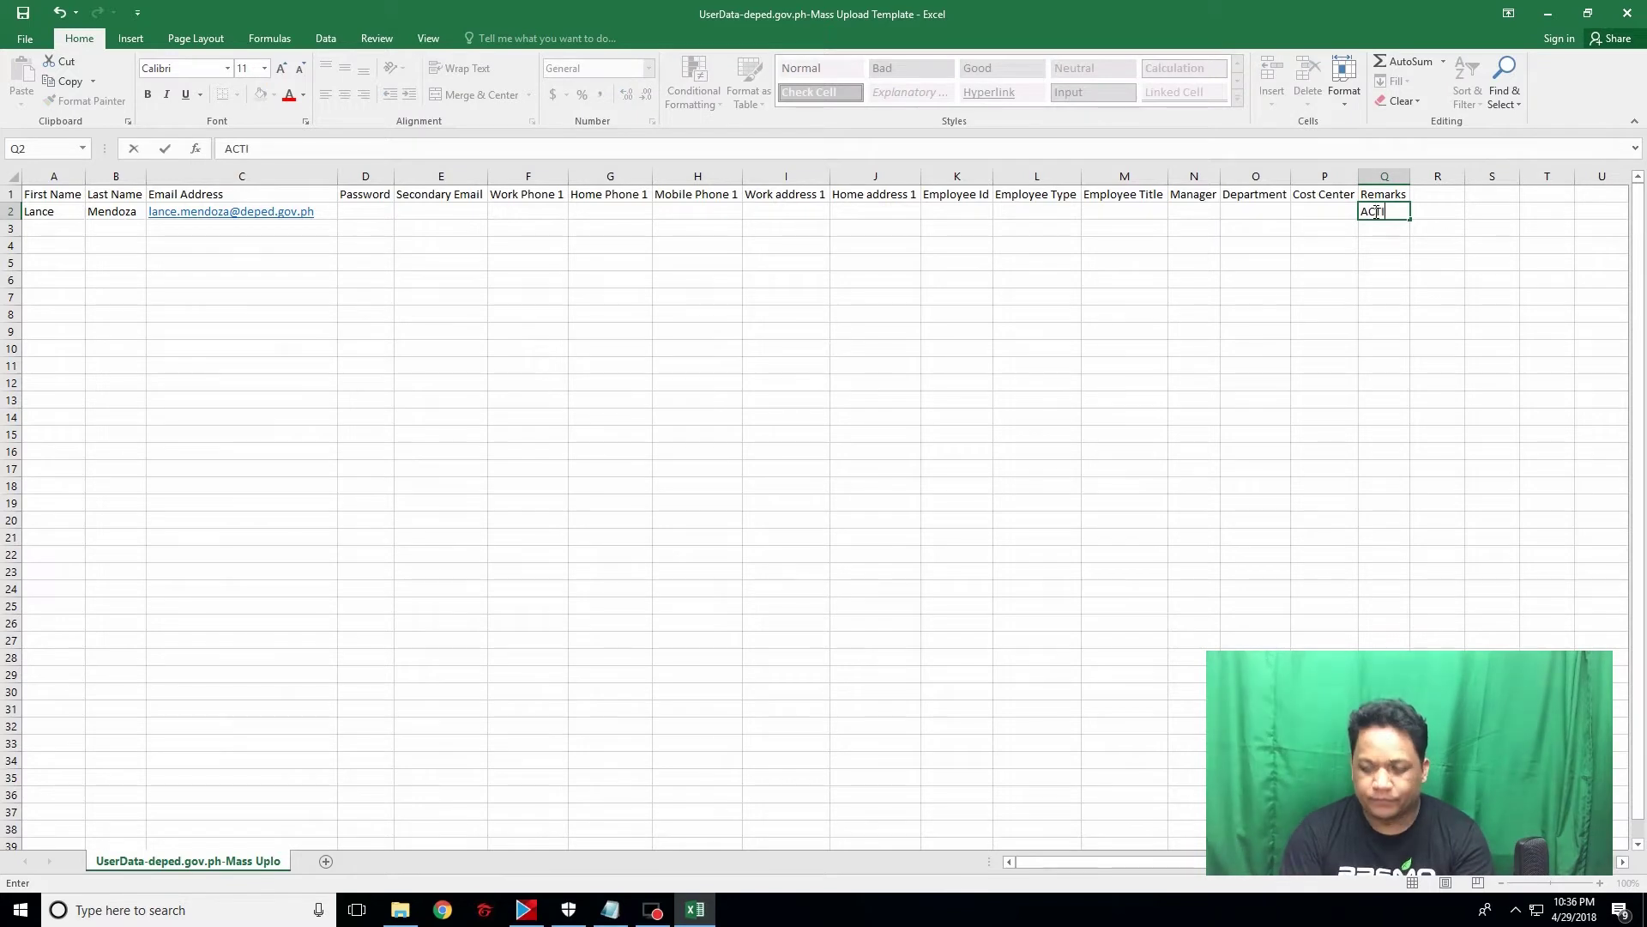
{"action": "type", "text": "VE"}
{"action": "left_click", "coordinate": [1330, 280]}
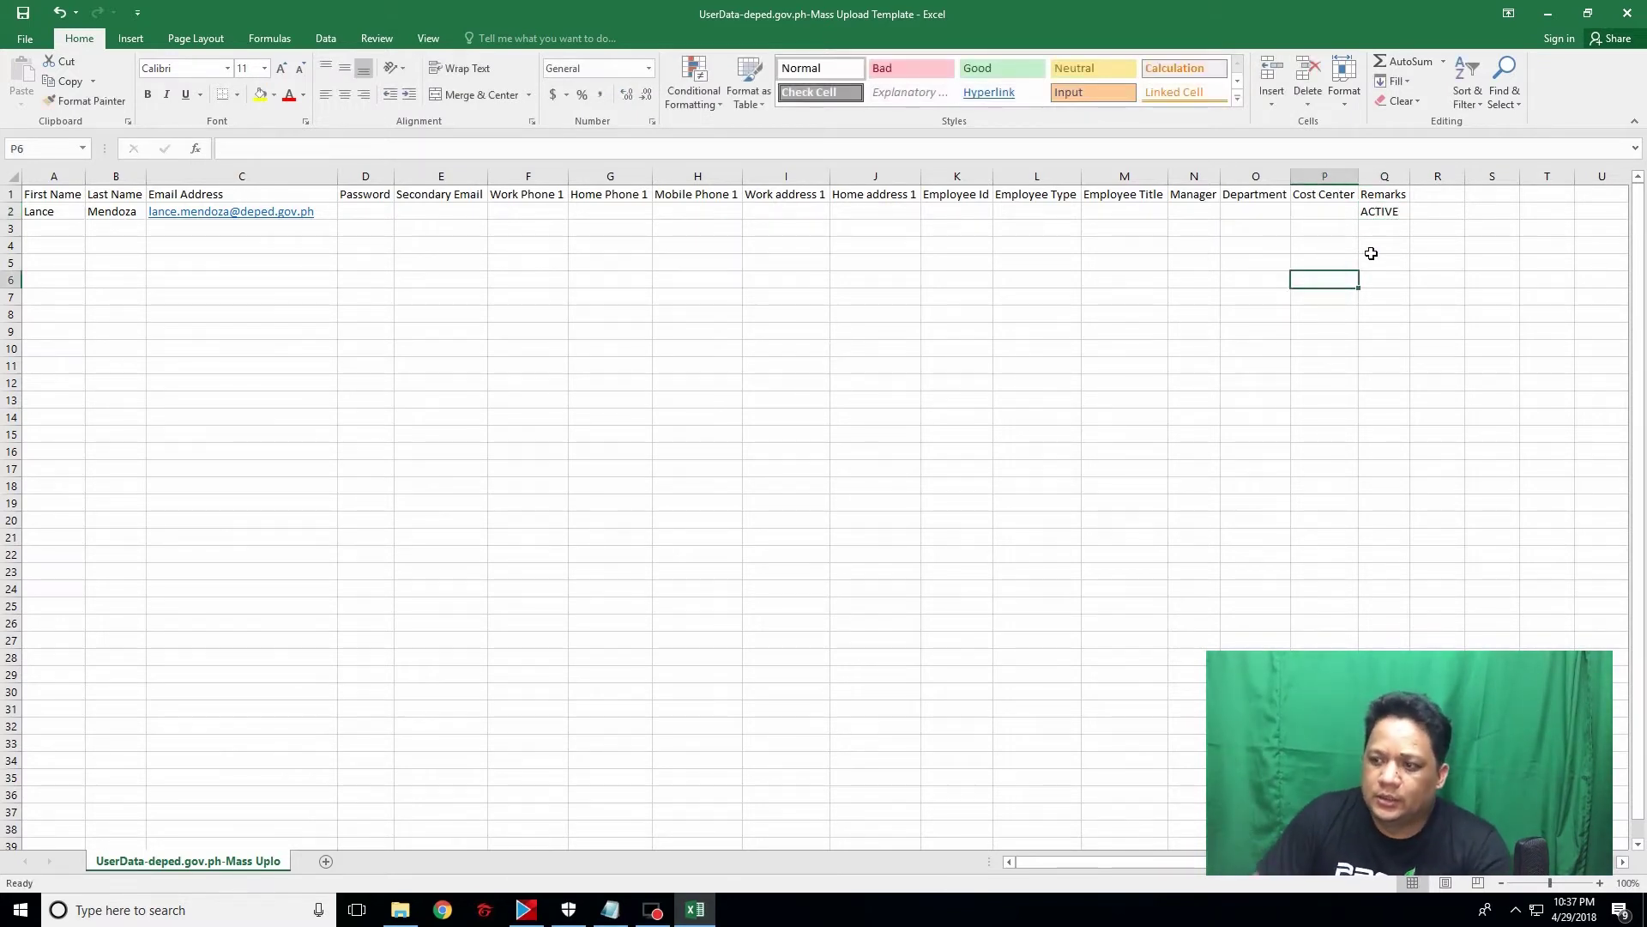
{"action": "left_click", "coordinate": [1384, 216]}
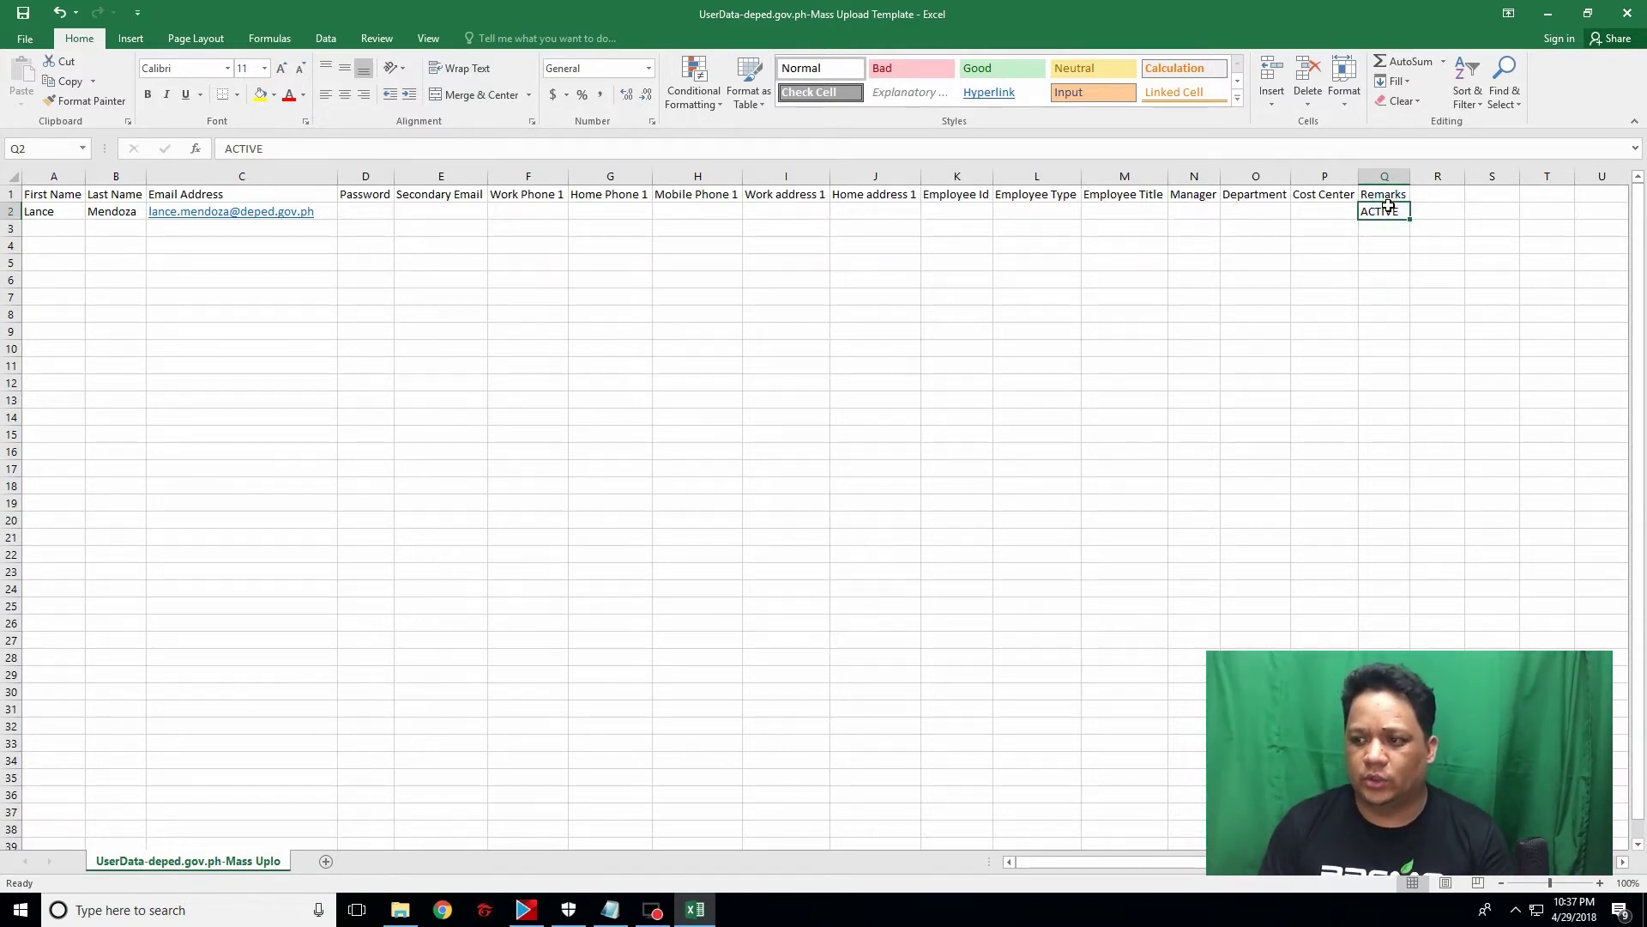
Step: Dismiss the link-open prompt from the C2 e-mail and widen Password column D
{"action": "left_click", "coordinate": [1384, 226]}
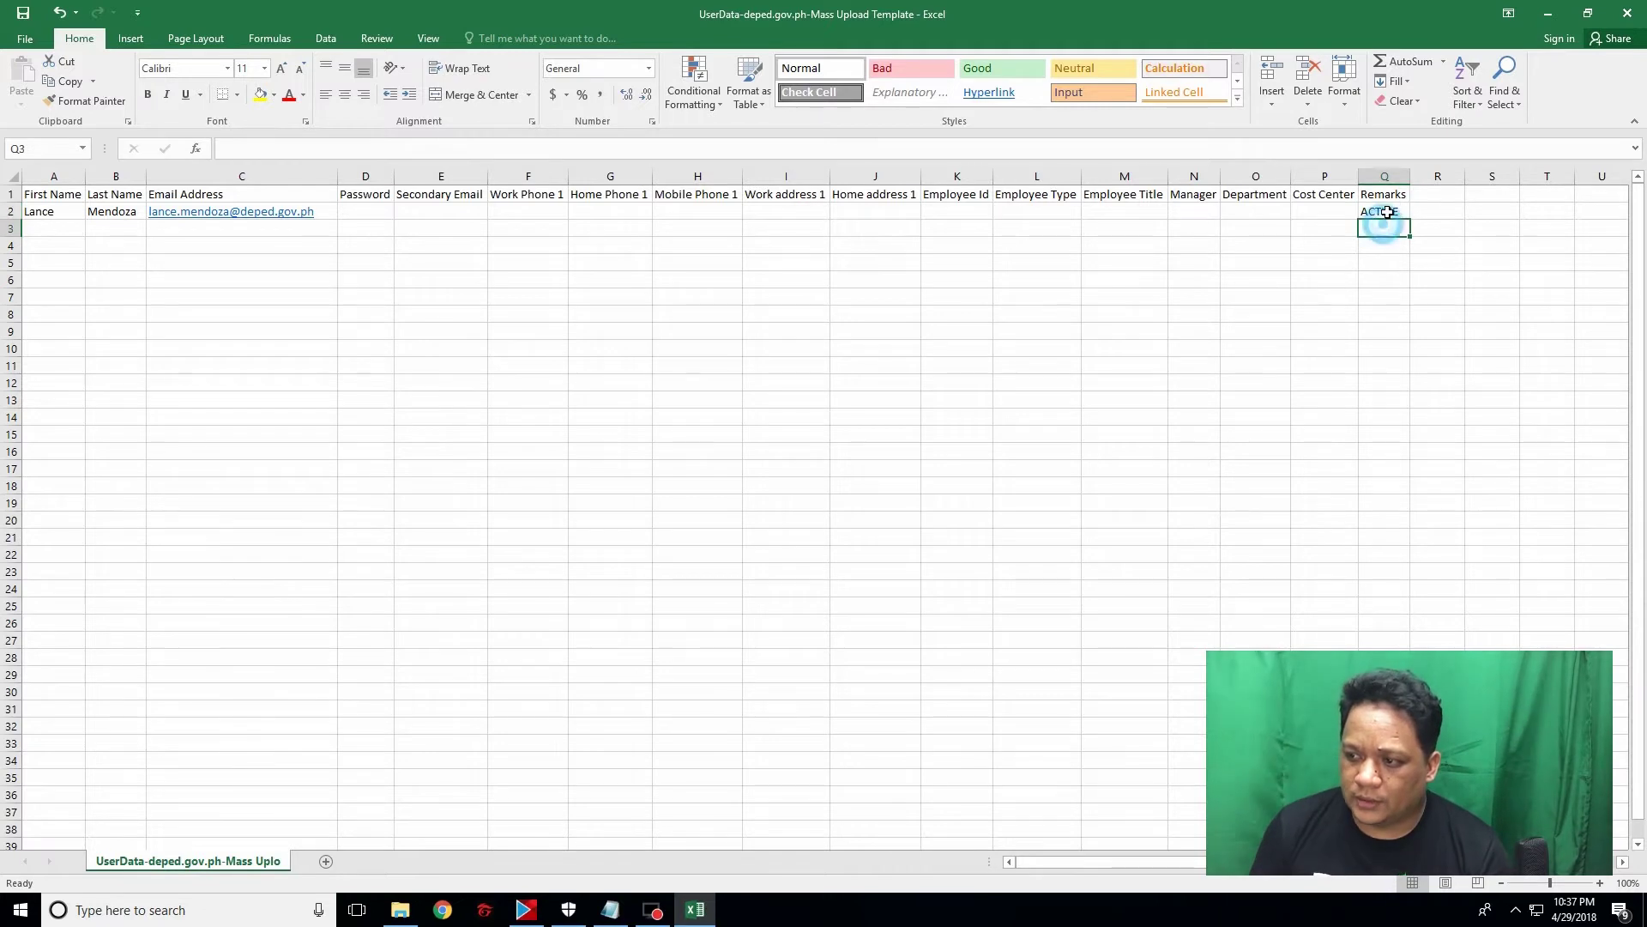
{"action": "left_click", "coordinate": [1387, 212]}
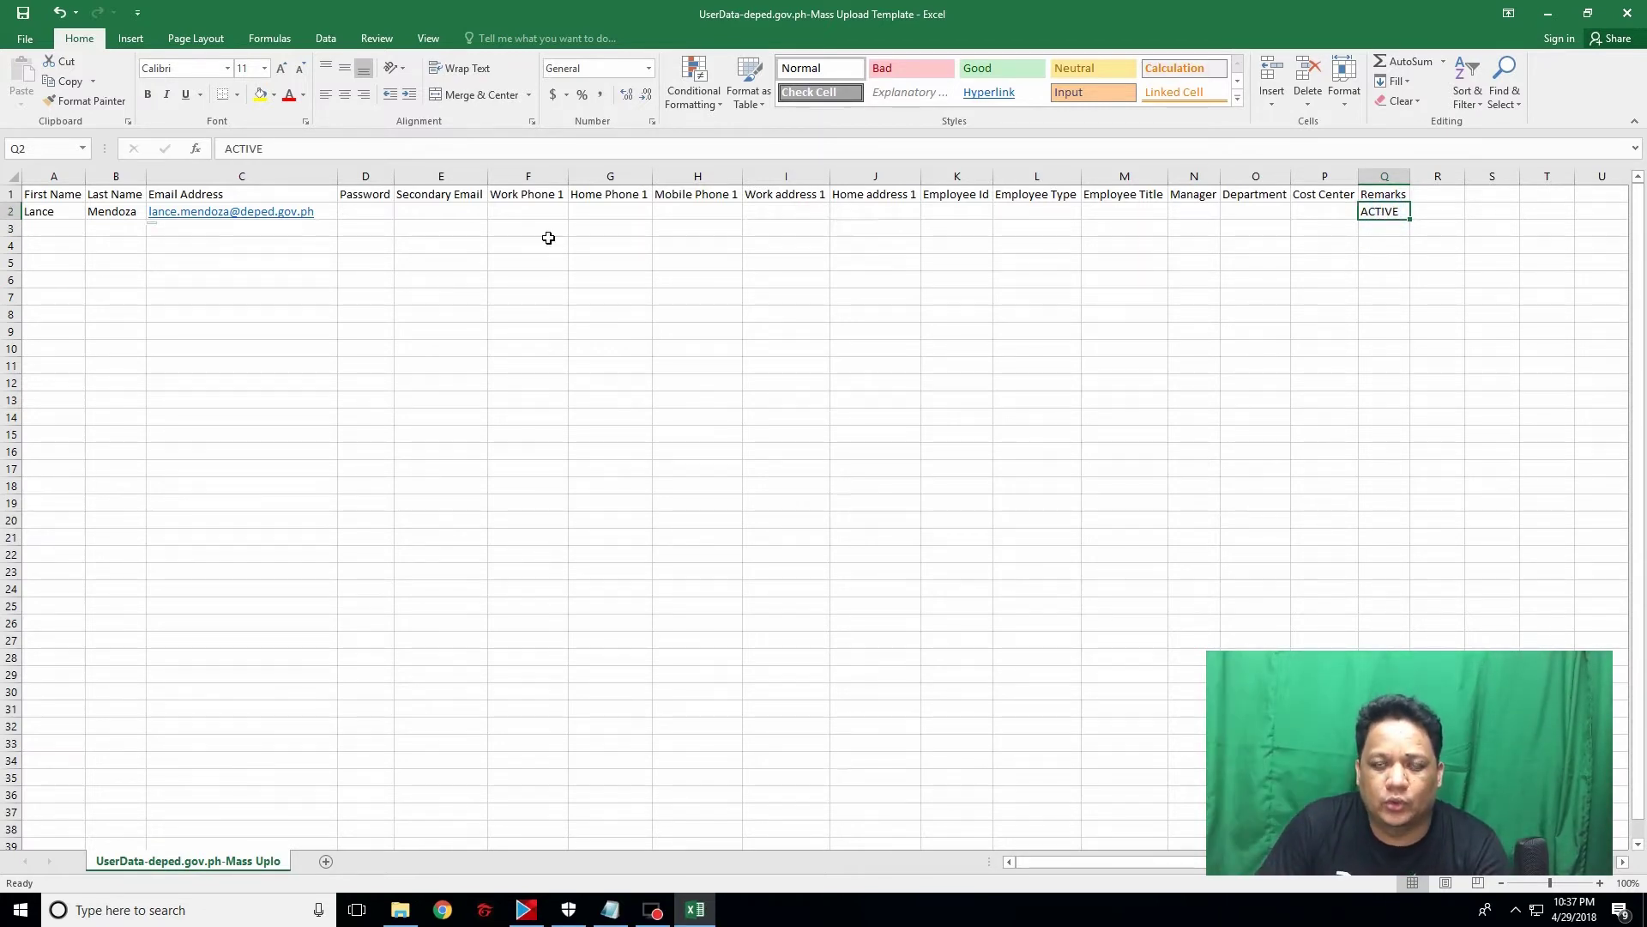
{"action": "left_click", "coordinate": [240, 219]}
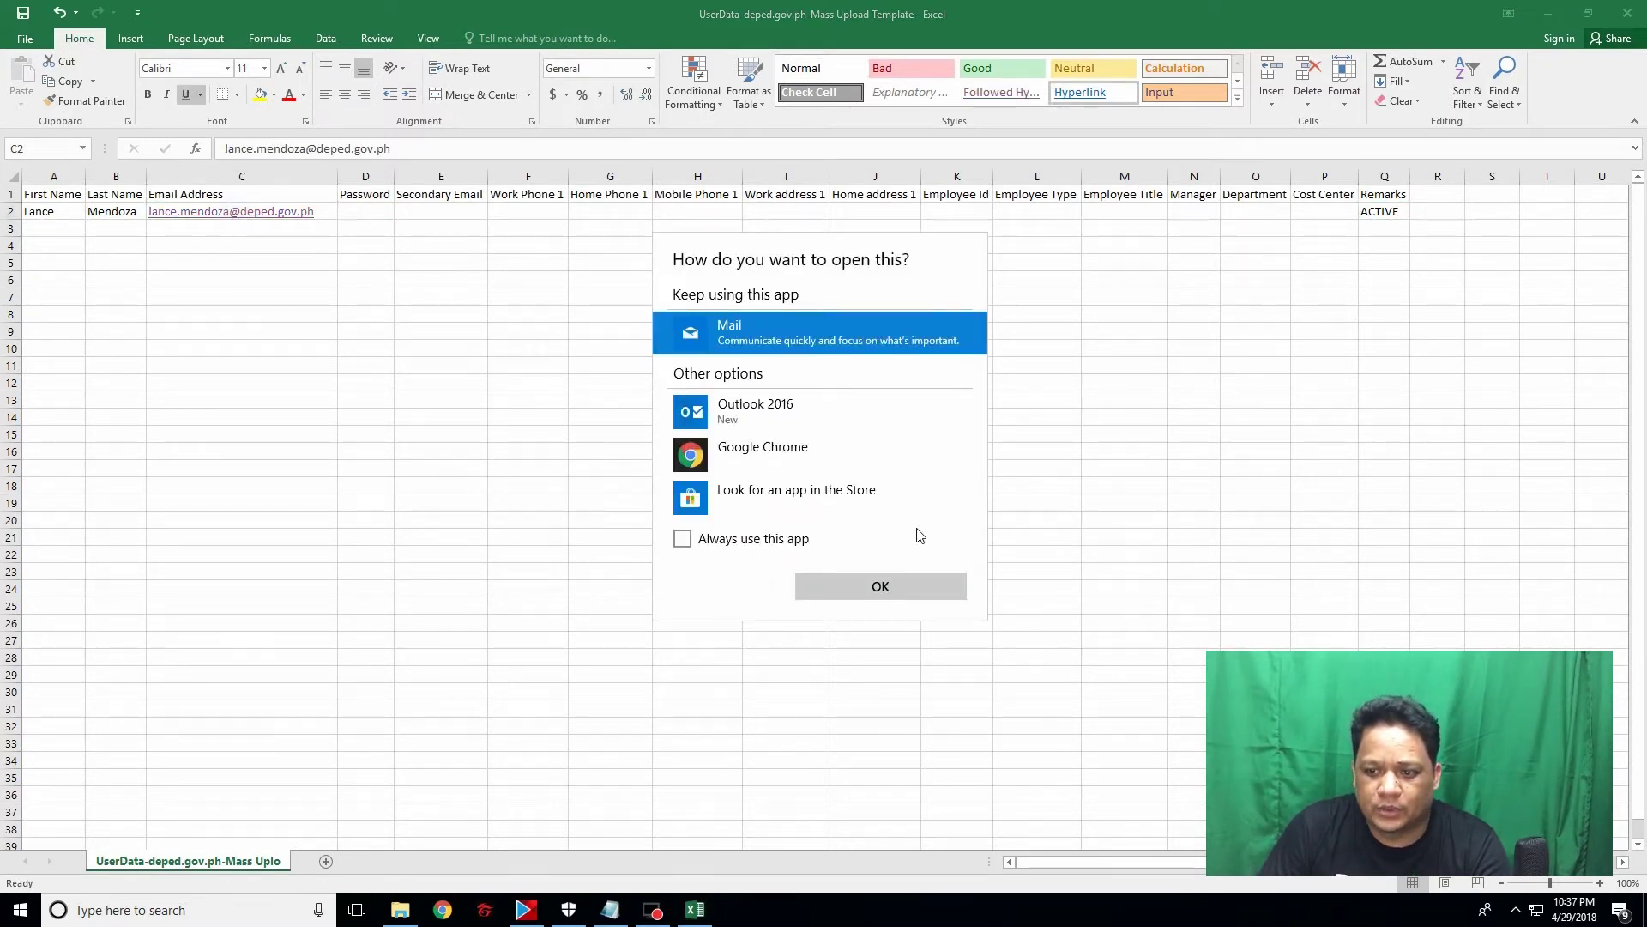
{"action": "left_click", "coordinate": [1129, 556]}
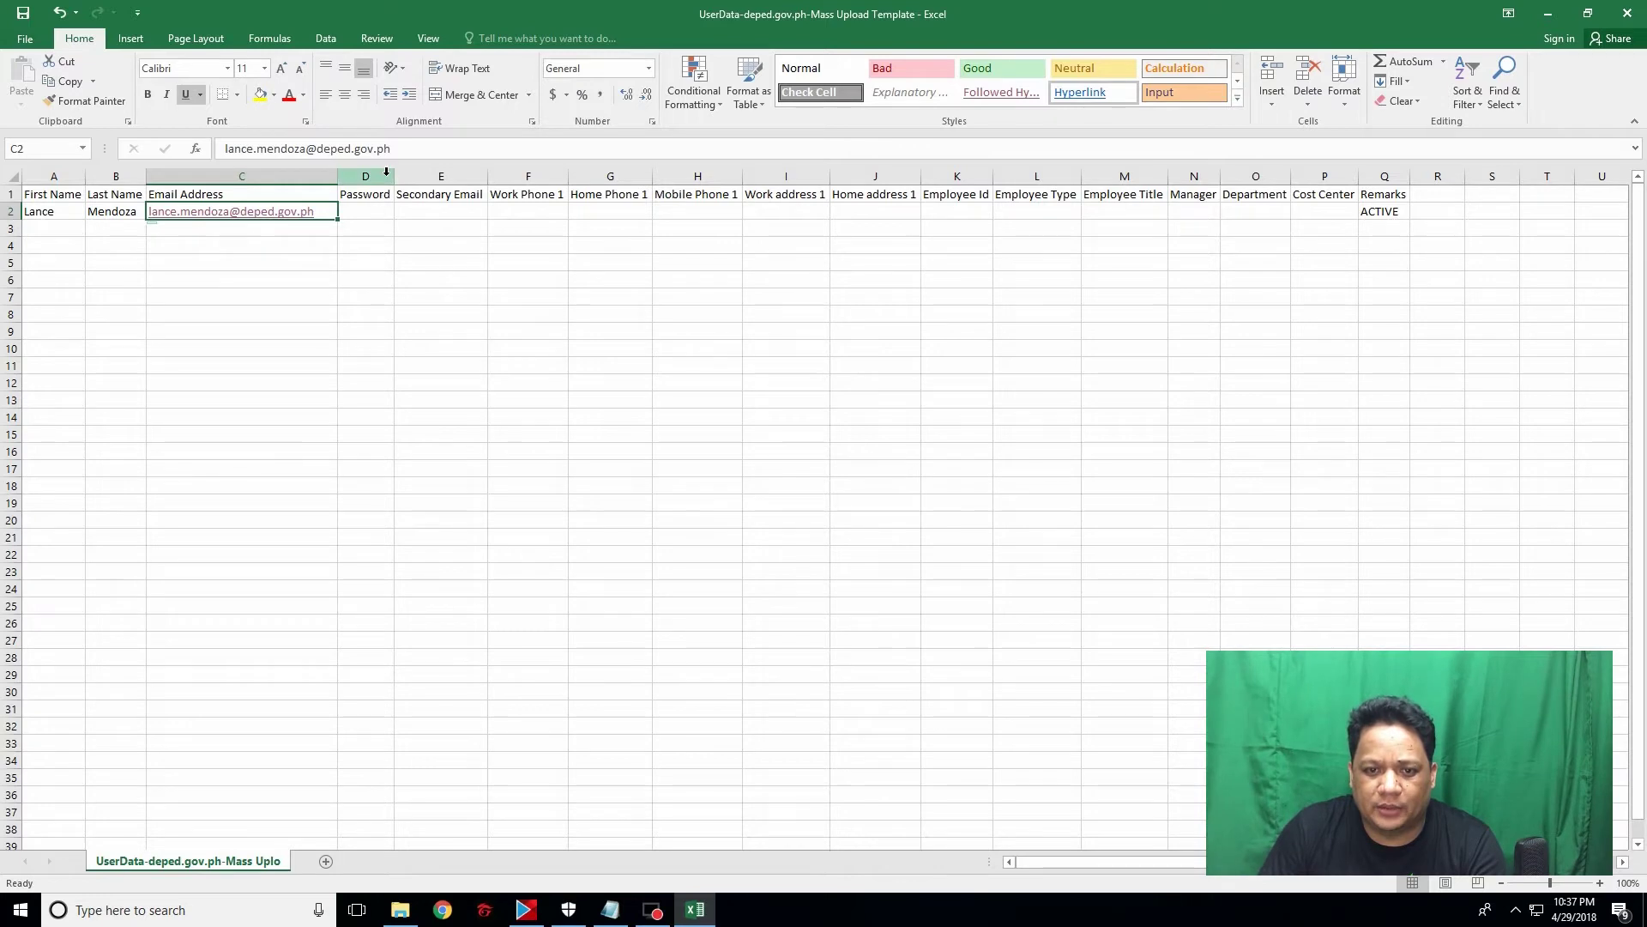
{"action": "left_click_drag", "start_coordinate": [391, 175], "coordinate": [419, 175]}
{"action": "left_click", "coordinate": [379, 211]}
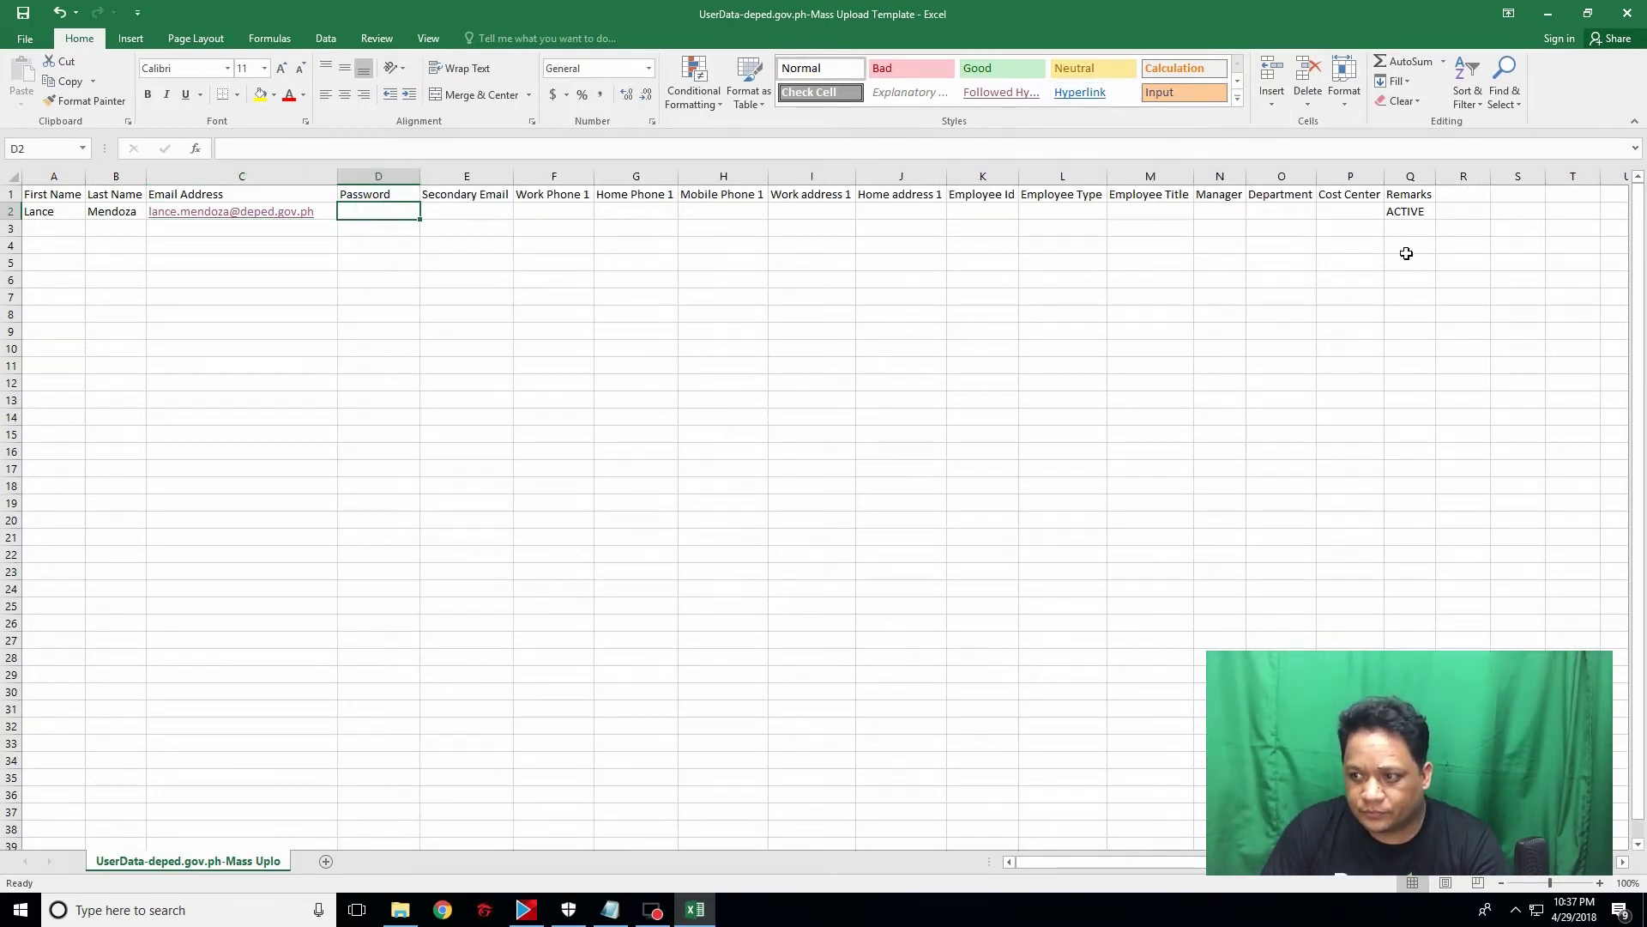
Step: Enter the second user's first name in A3 and last name in B3
{"action": "left_click", "coordinate": [46, 229]}
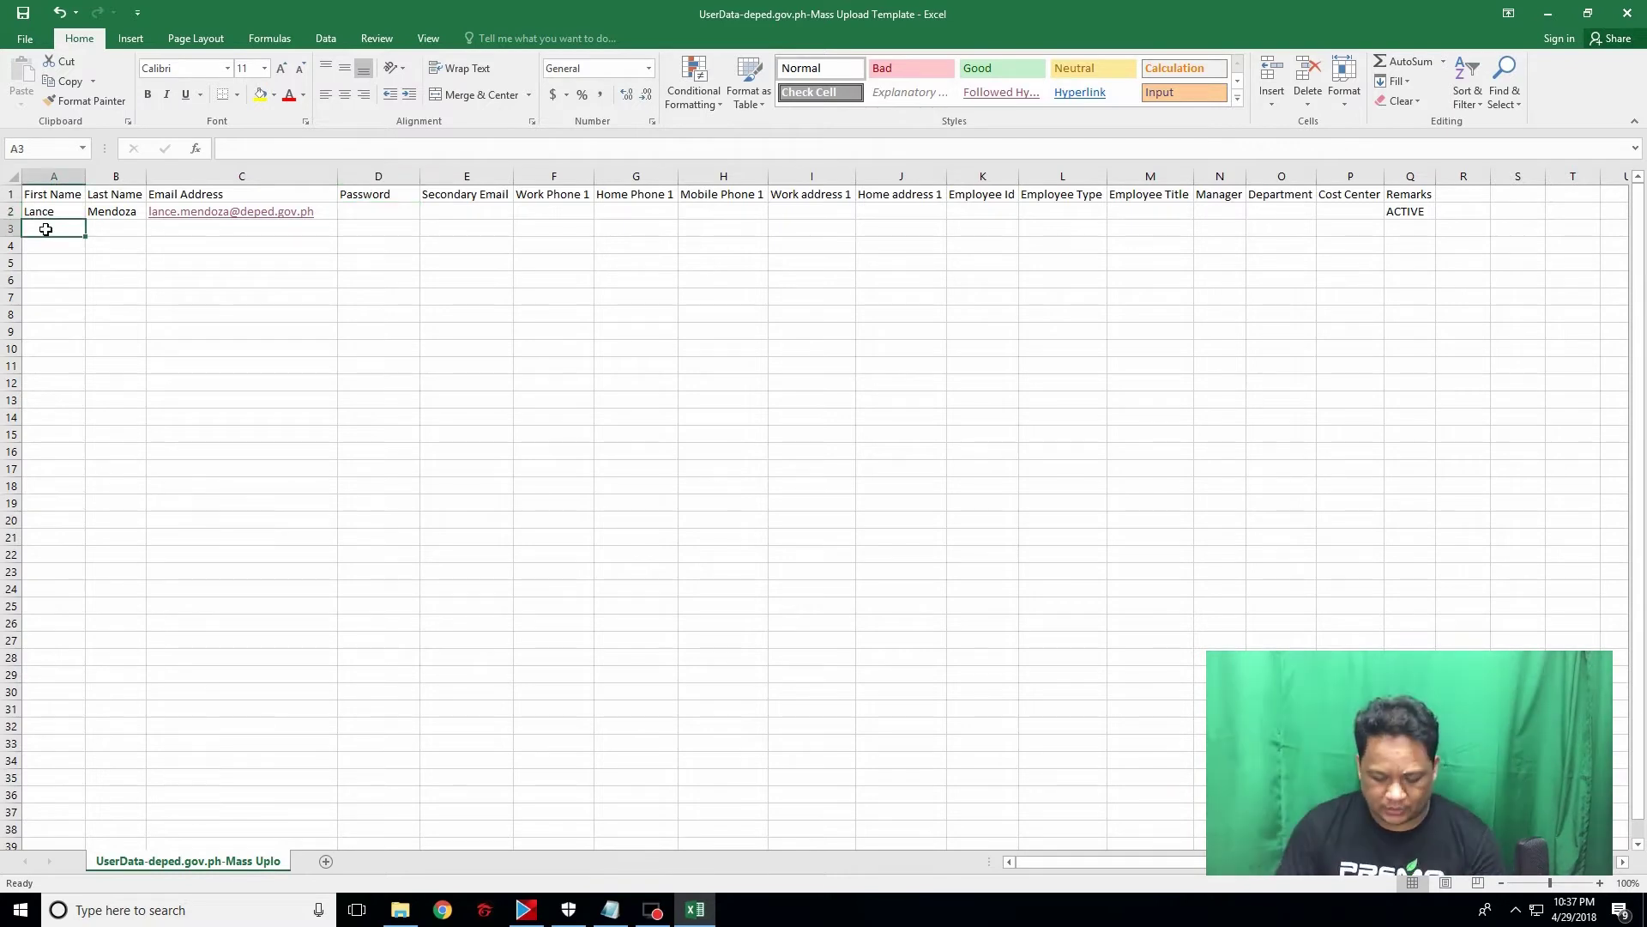
{"action": "type", "text": "Perd"}
{"action": "key", "text": "BackSpace"}
{"action": "key", "text": "BackSpace"}
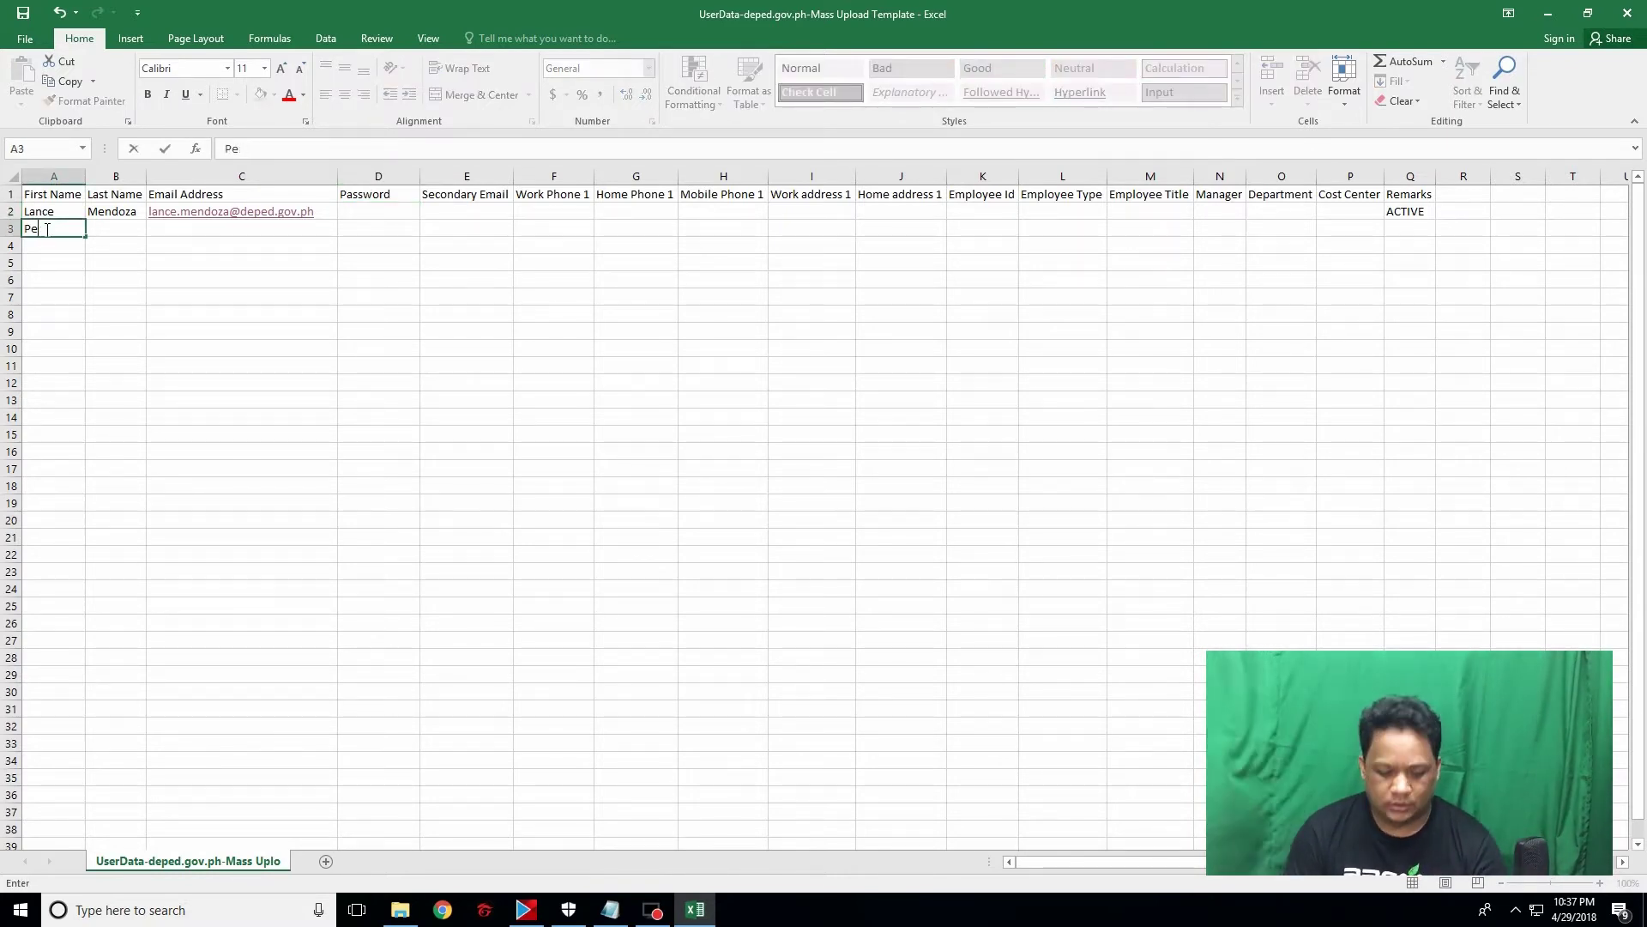
{"action": "type", "text": "dro"}
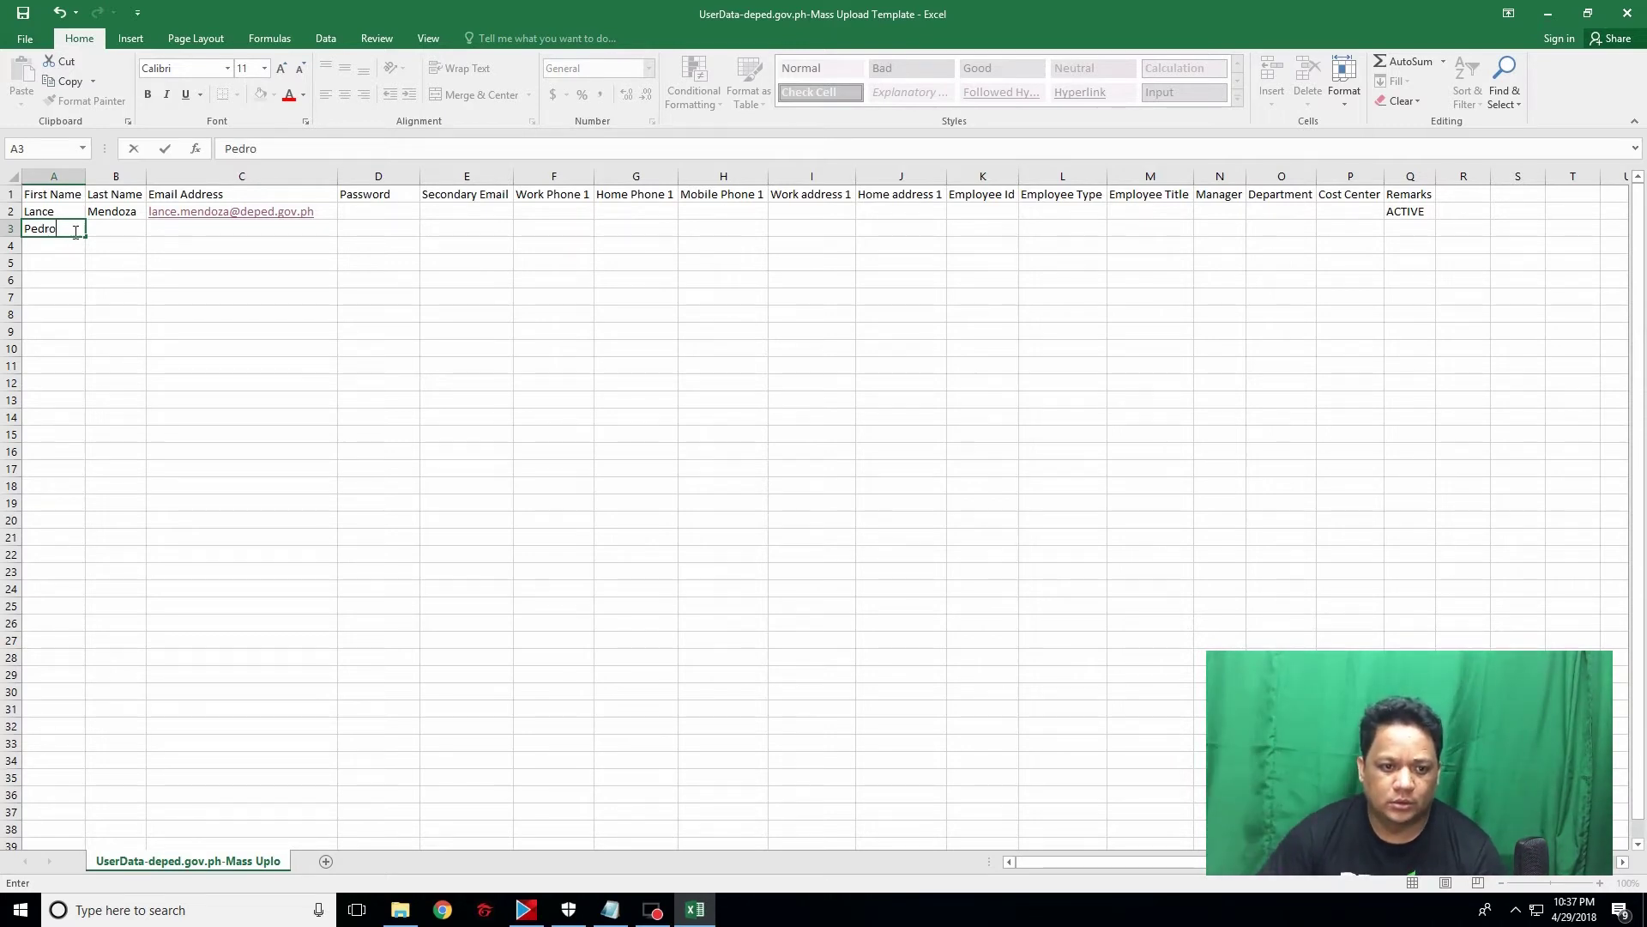
{"action": "left_click", "coordinate": [126, 228]}
{"action": "type", "text": "Pen"}
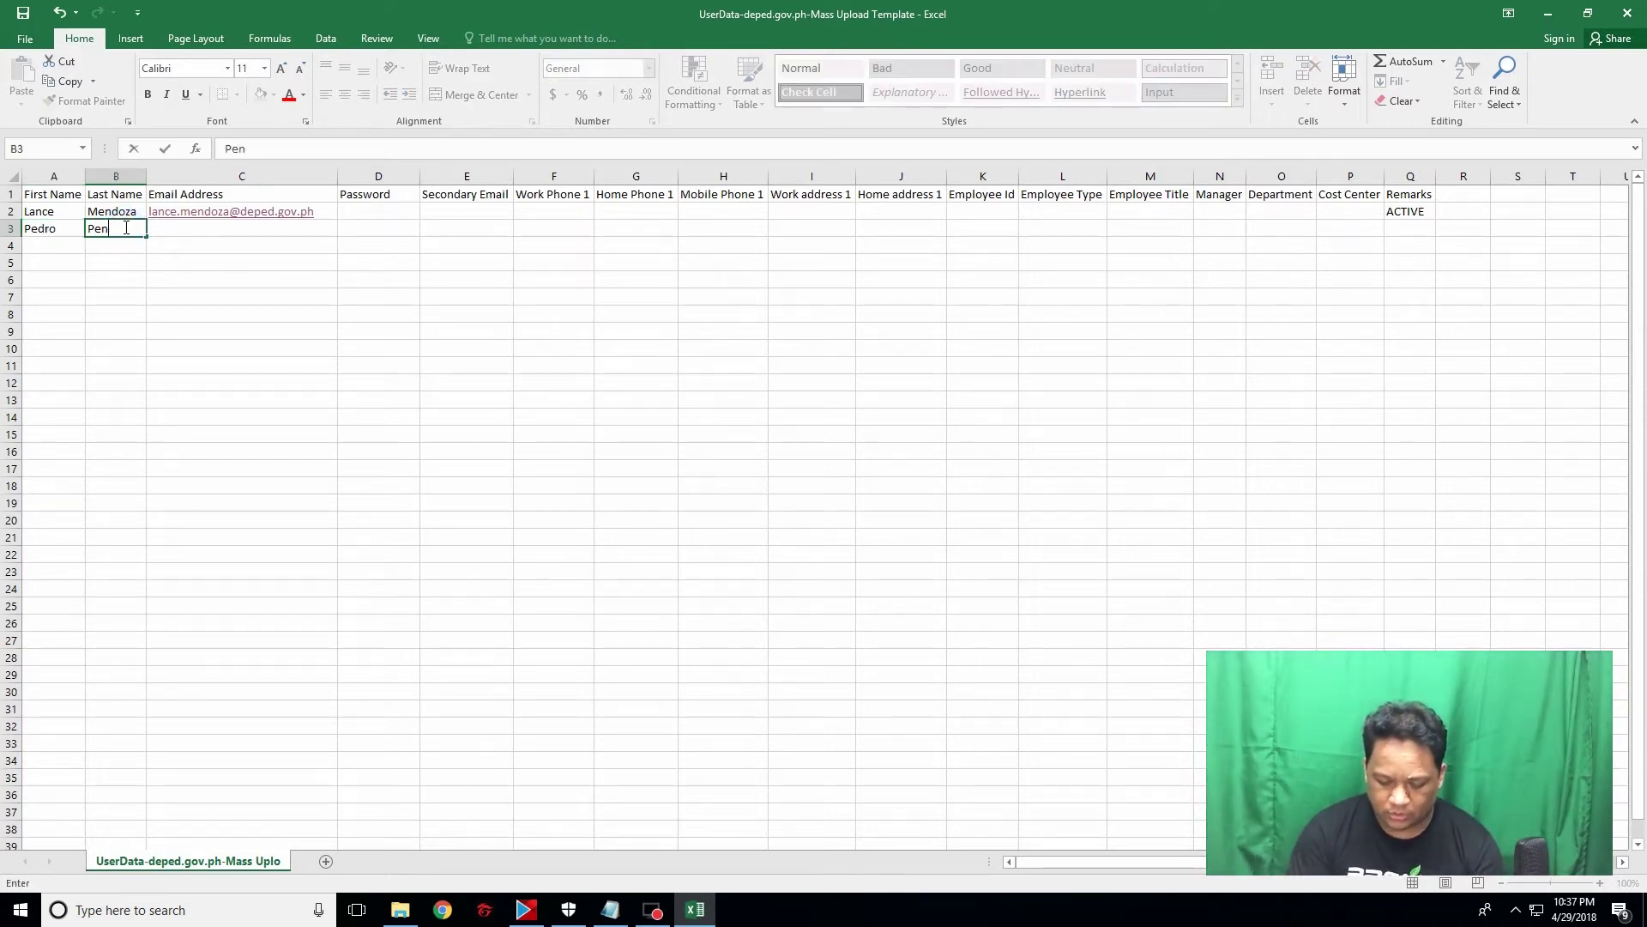
{"action": "type", "text": "duko"}
{"action": "left_click", "coordinate": [161, 225]}
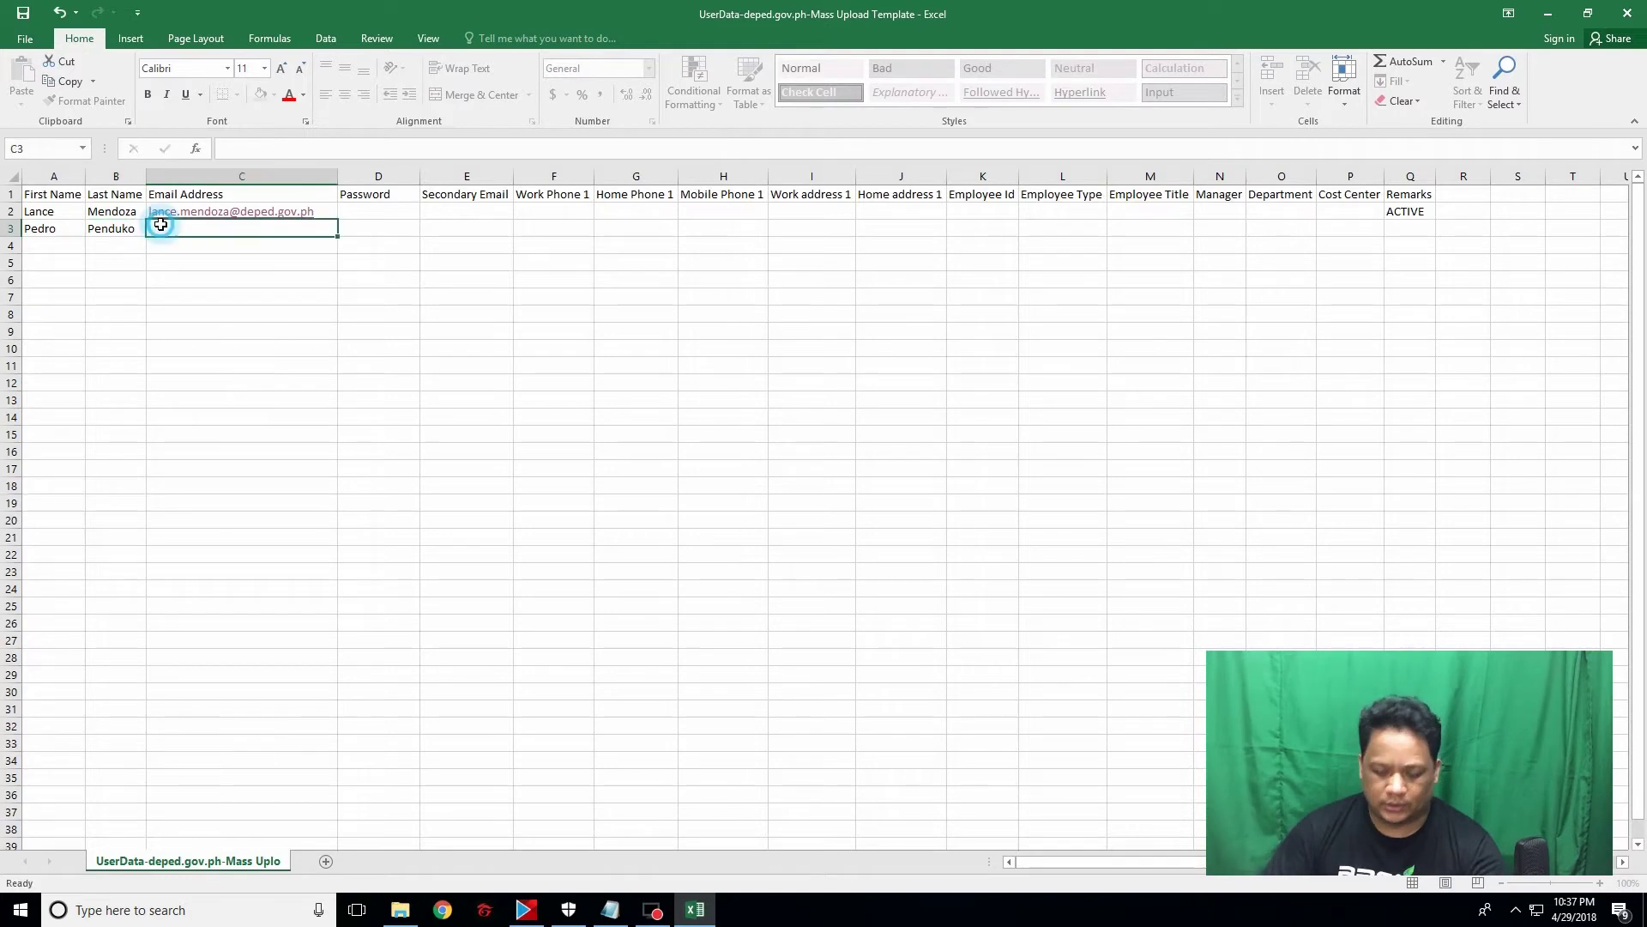
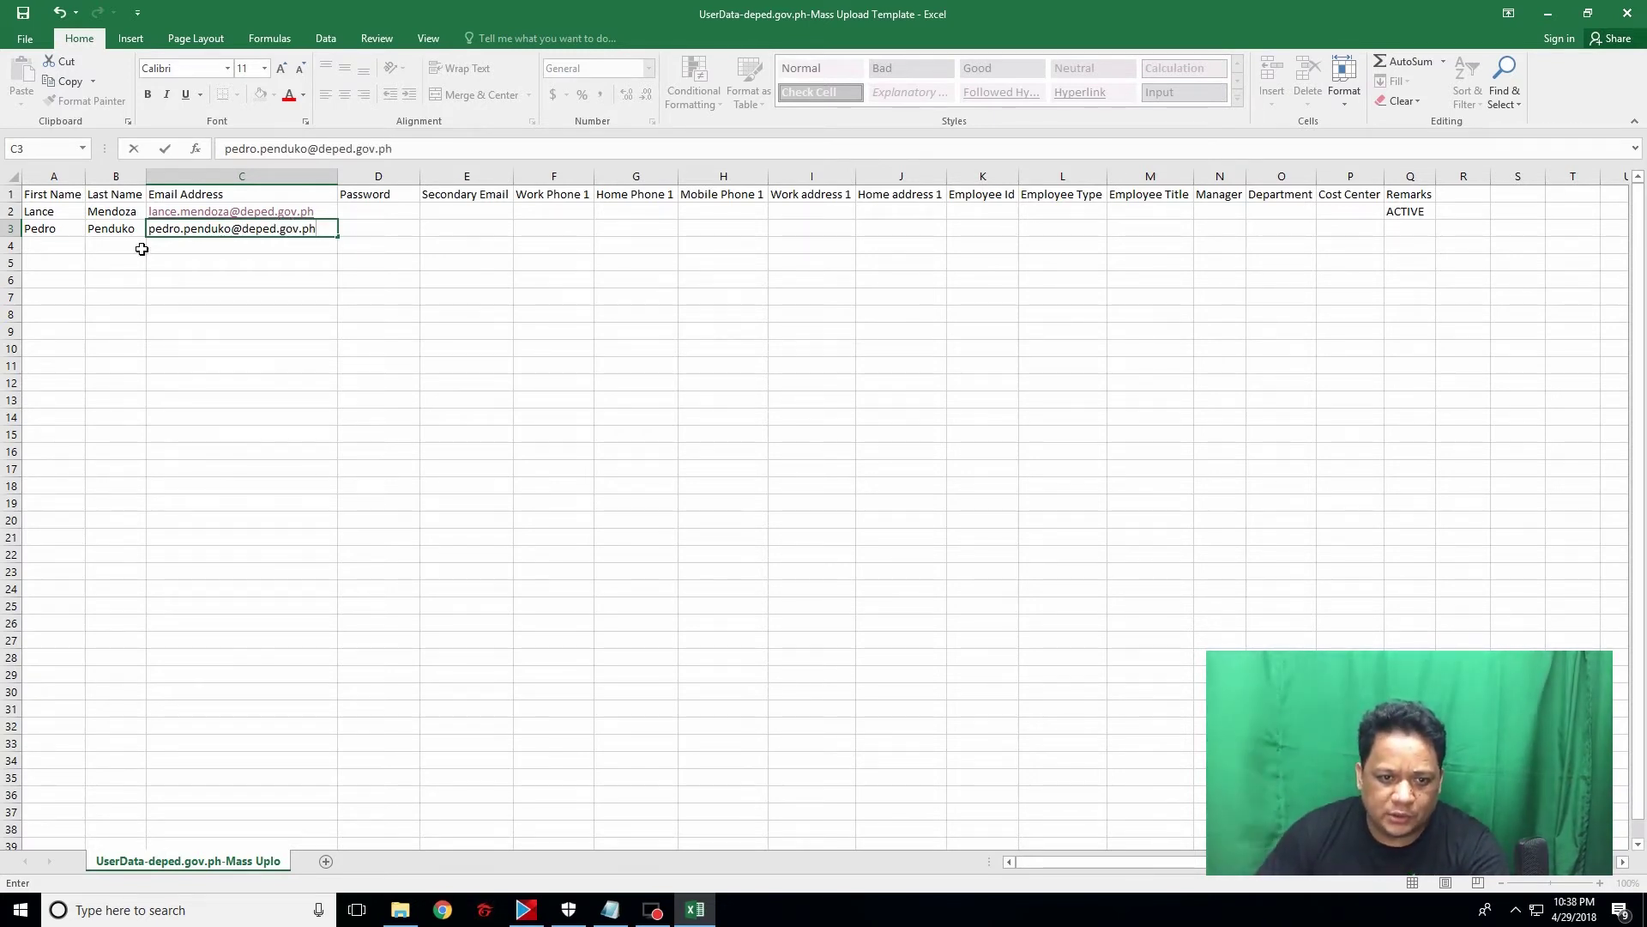
Step: Enter the second user's deped.gov.ph e-mail in C3 and their password in D3
{"action": "left_click", "coordinate": [362, 227]}
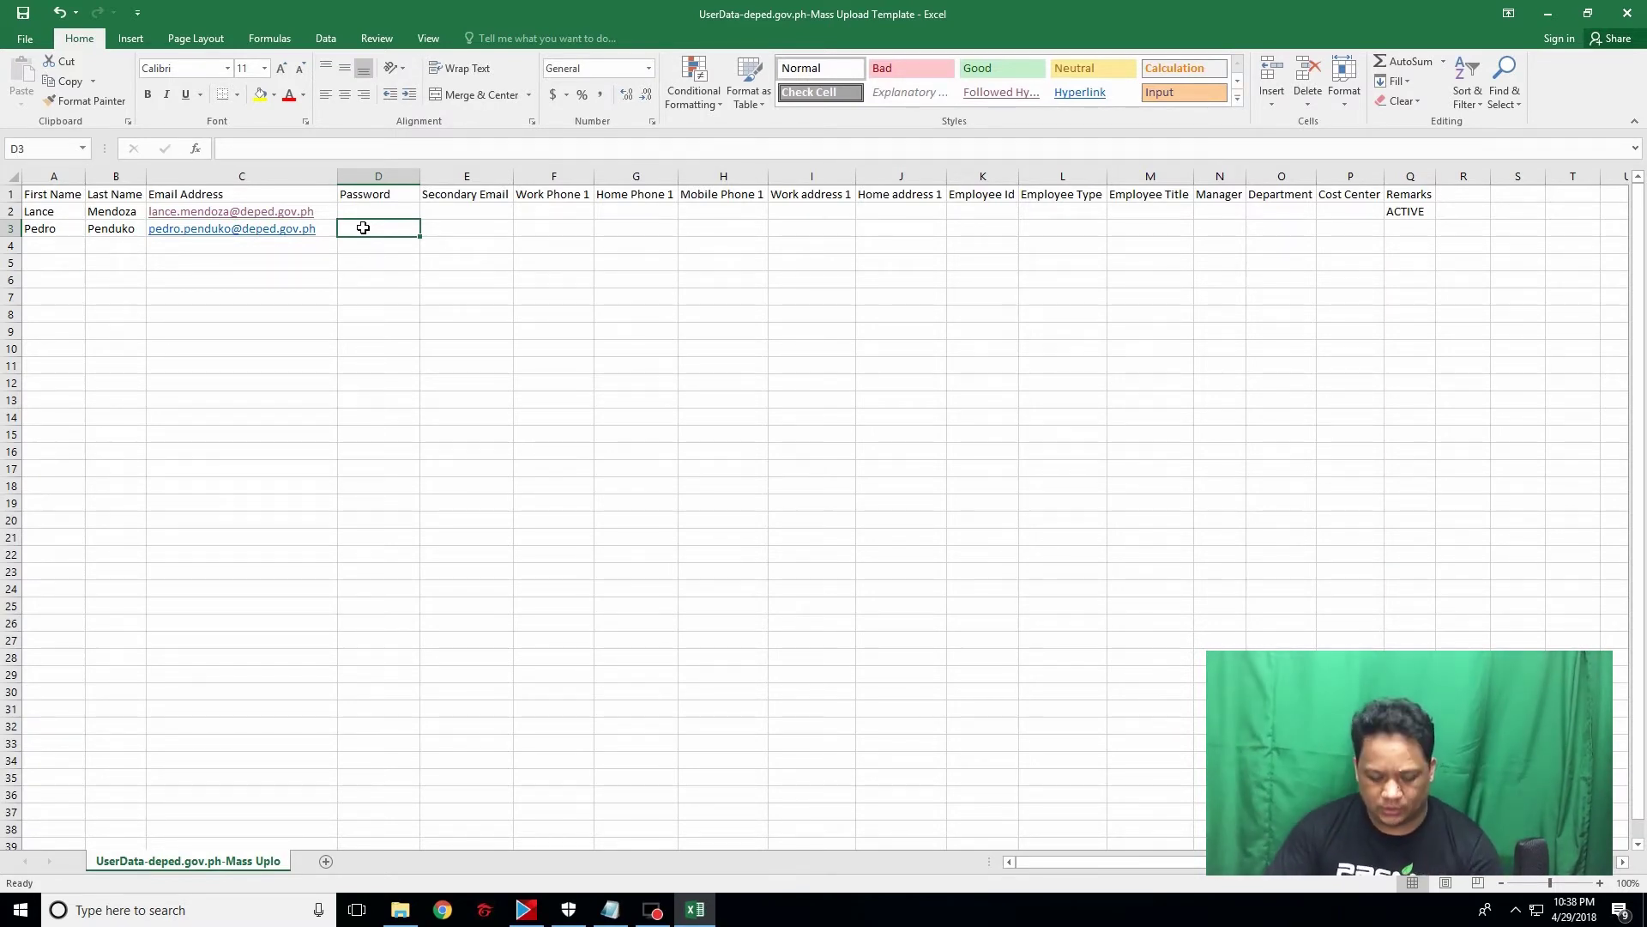
{"action": "type", "text": "depe"}
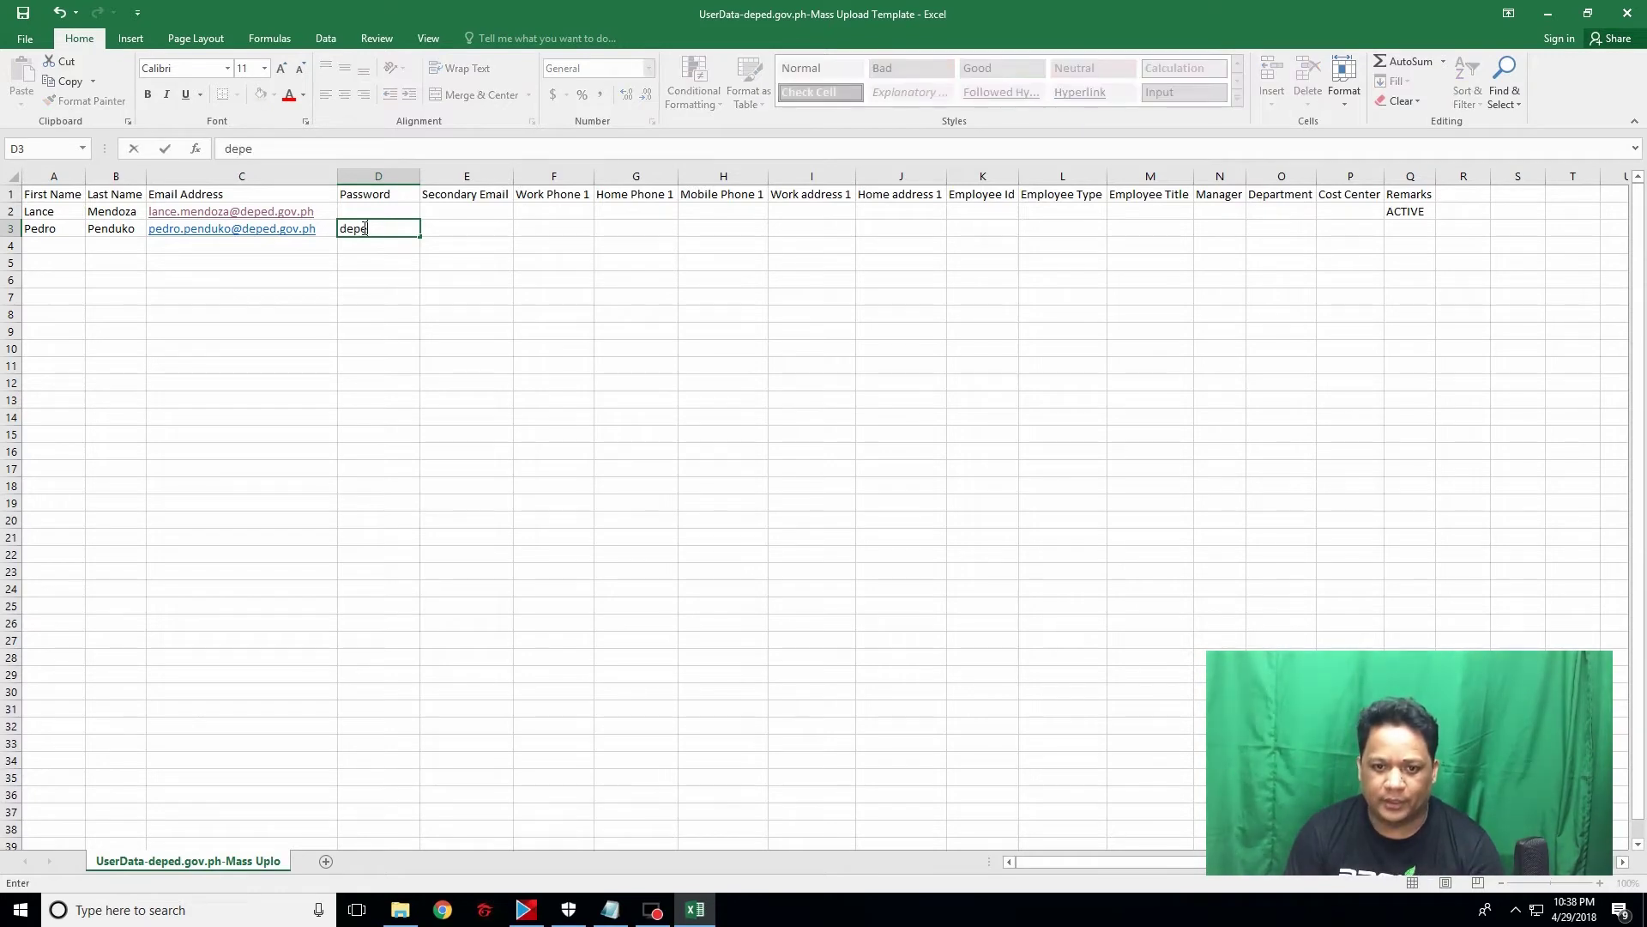
{"action": "type", "text": "d1234"}
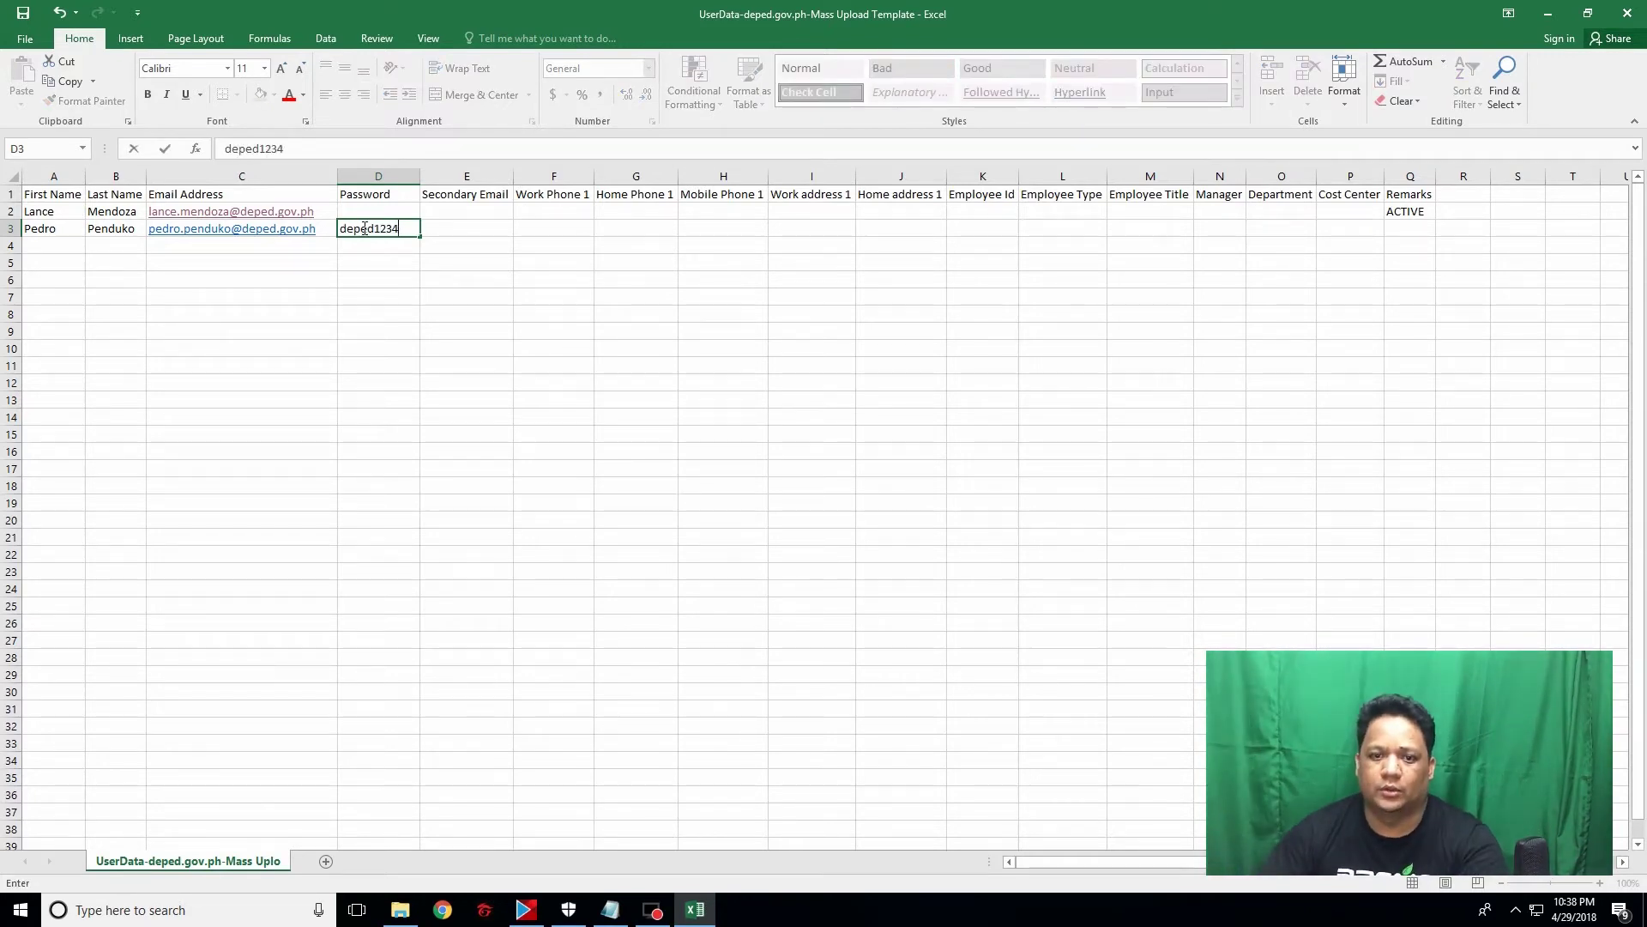
{"action": "left_click", "coordinate": [517, 228]}
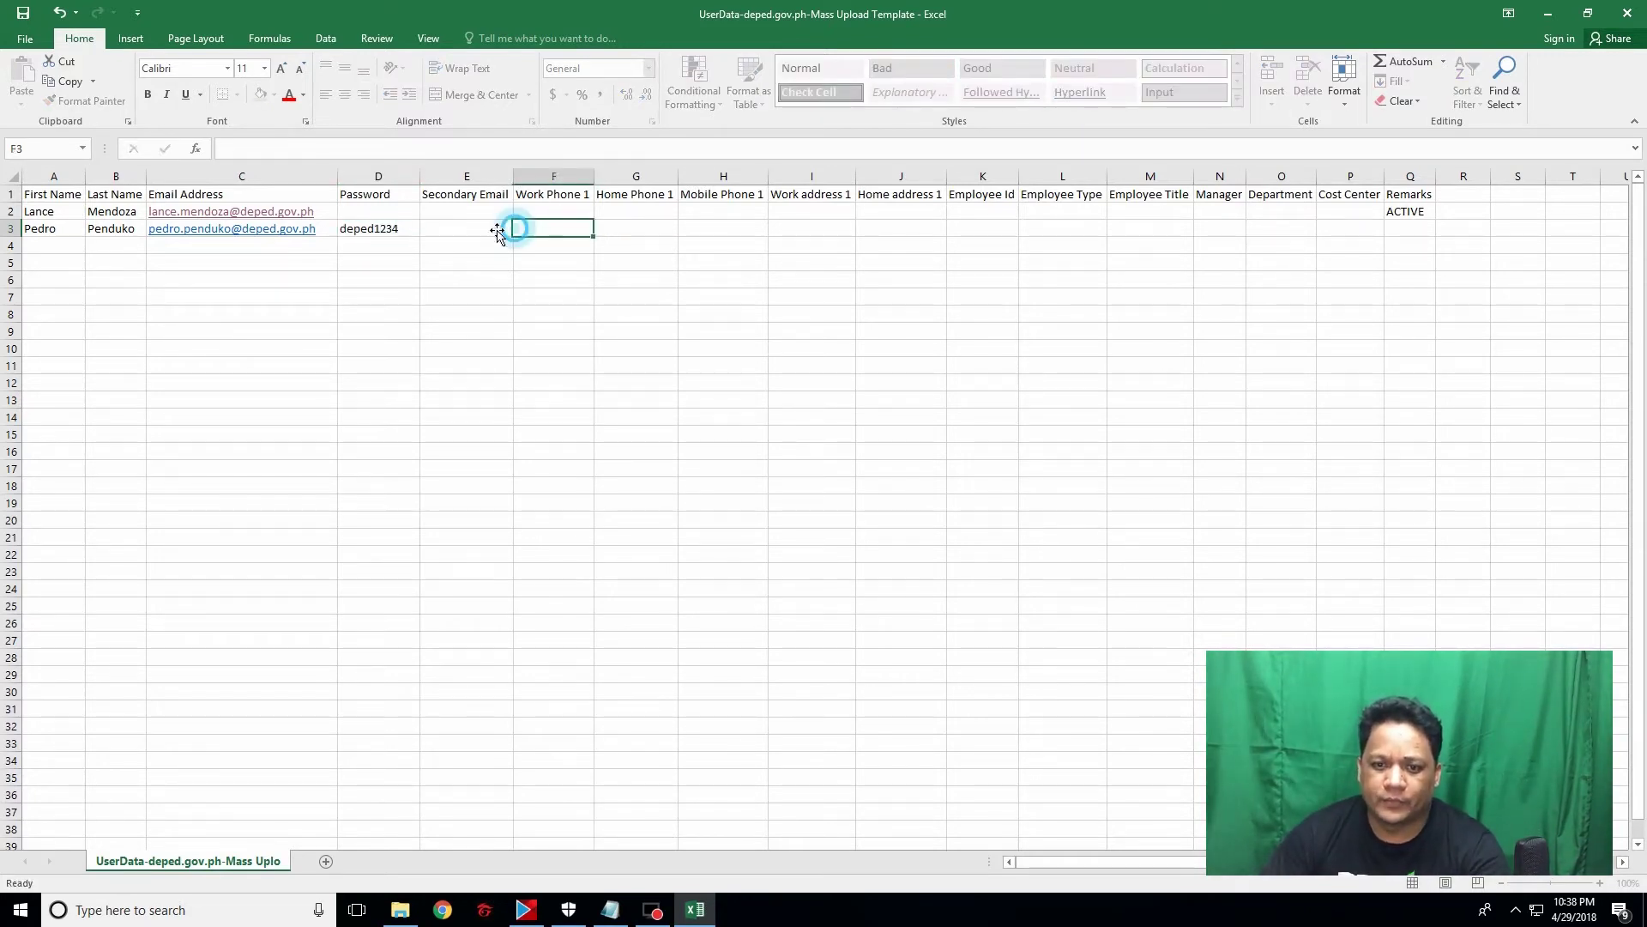
{"action": "left_click", "coordinate": [1411, 229]}
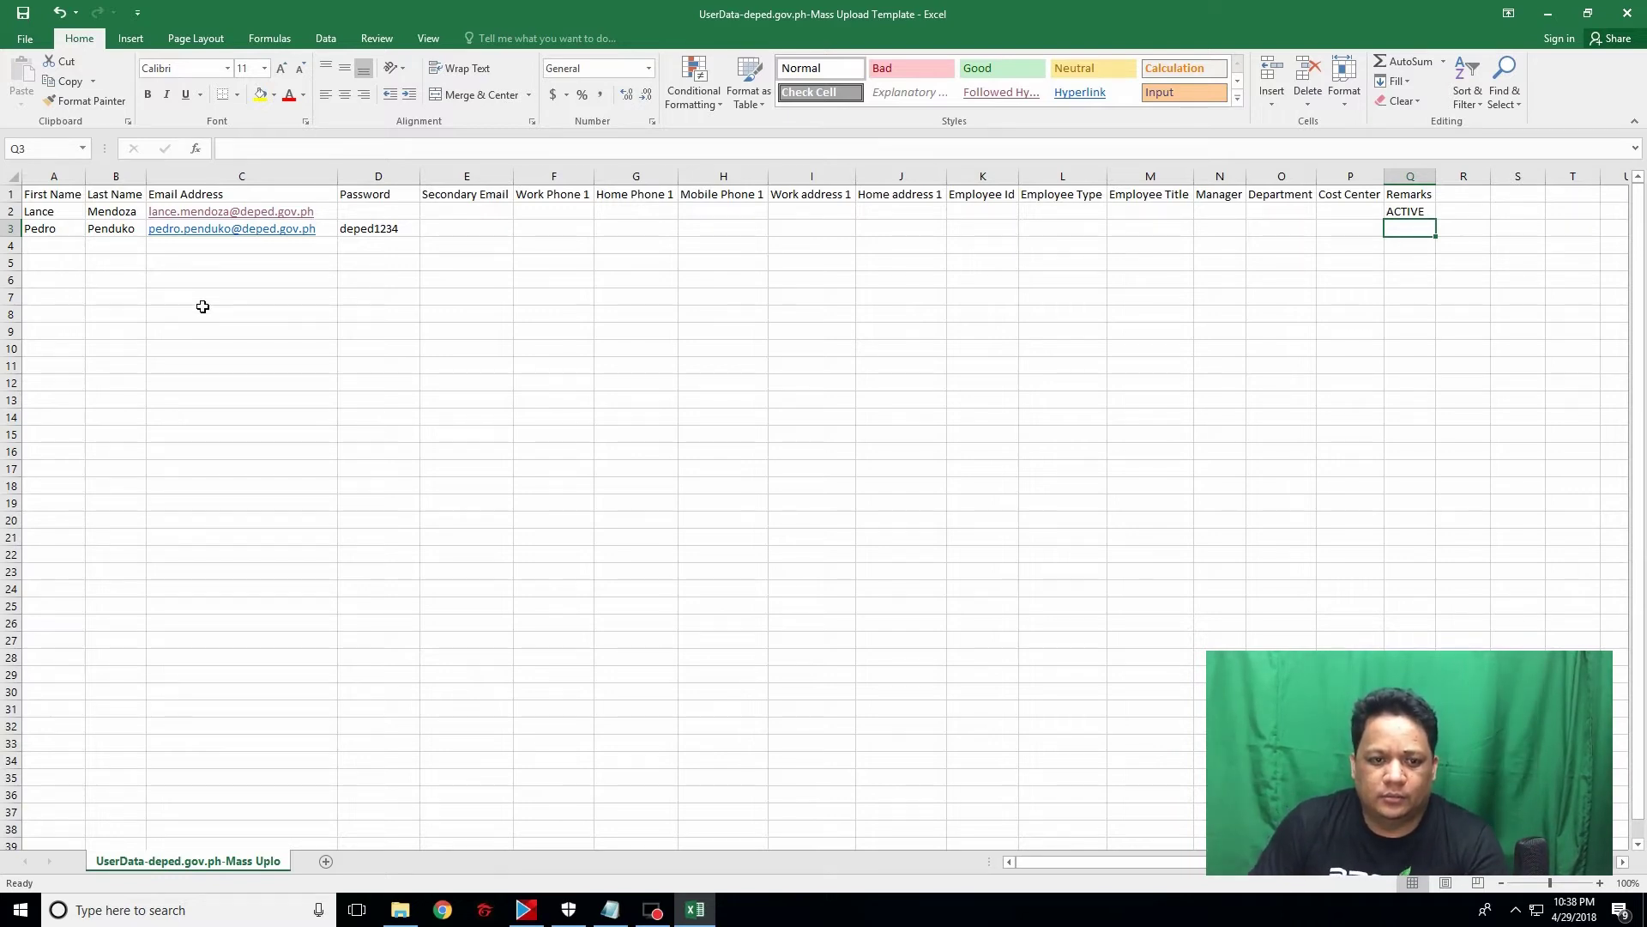
{"action": "left_click", "coordinate": [65, 230]}
{"action": "left_click", "coordinate": [105, 229]}
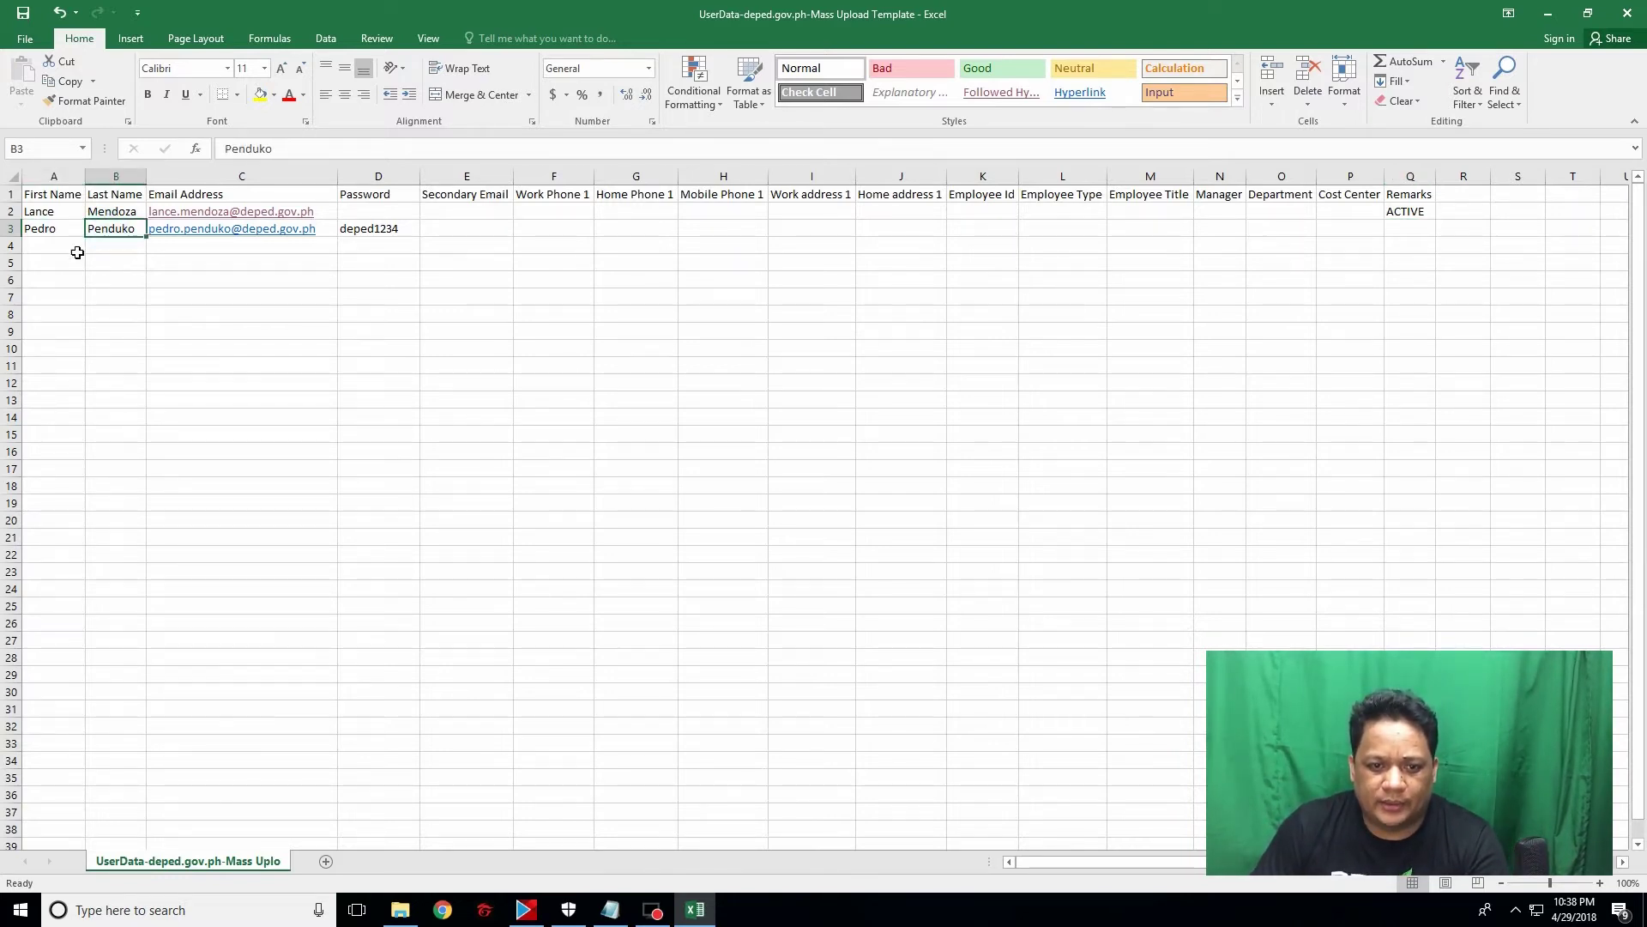
{"action": "left_click", "coordinate": [51, 230]}
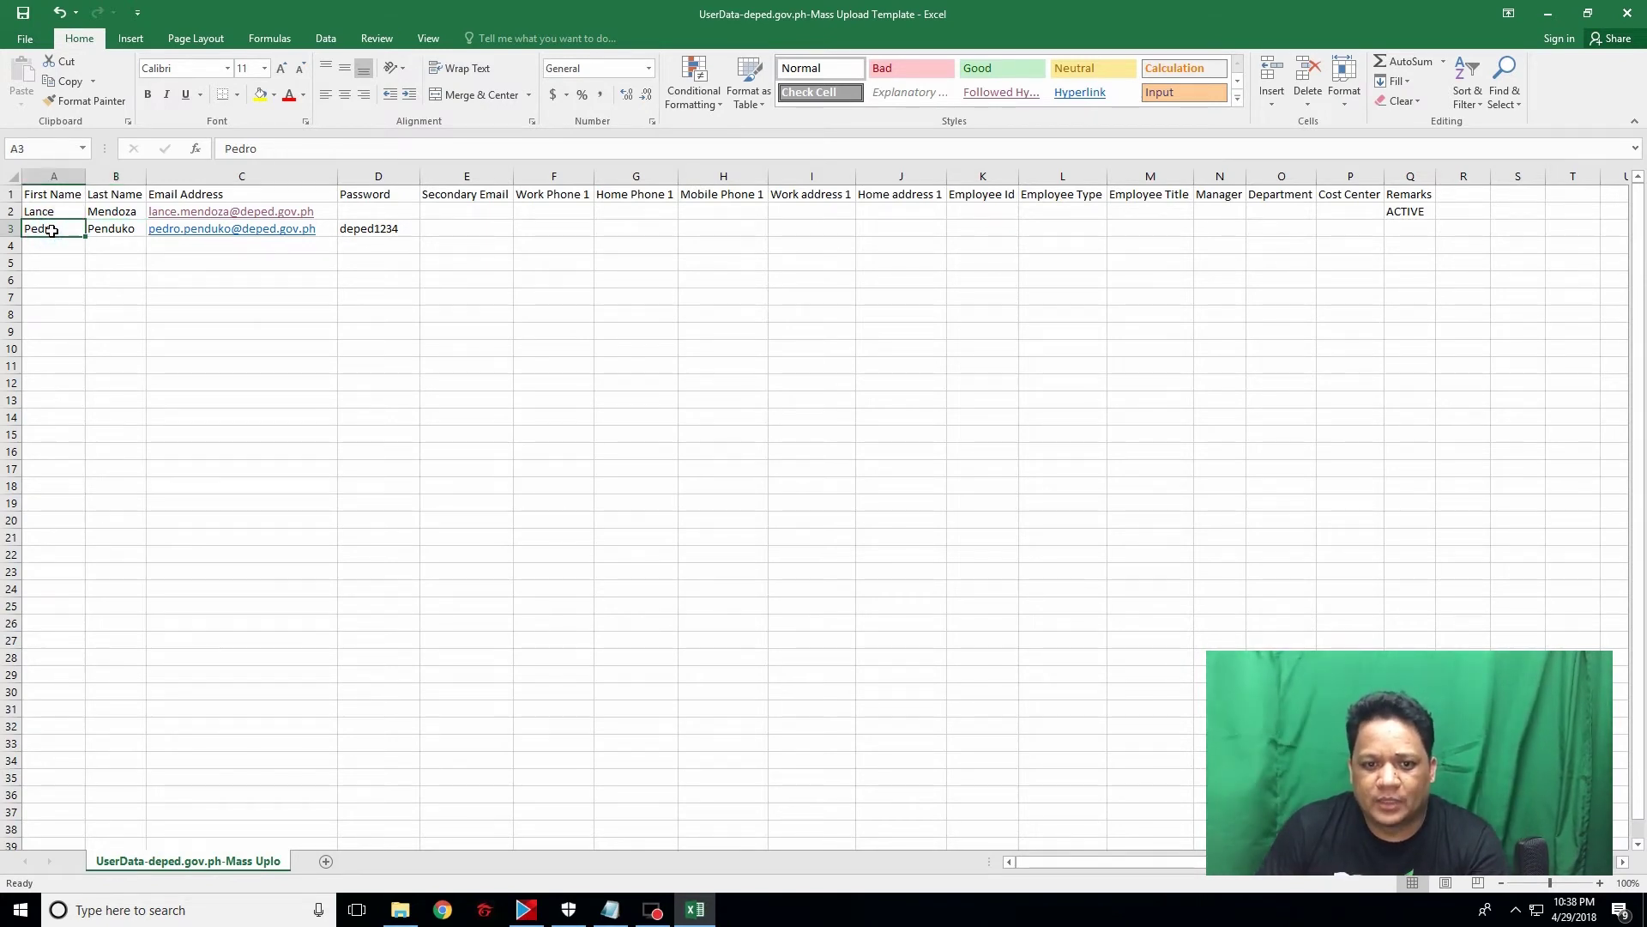
{"action": "left_click", "coordinate": [382, 230]}
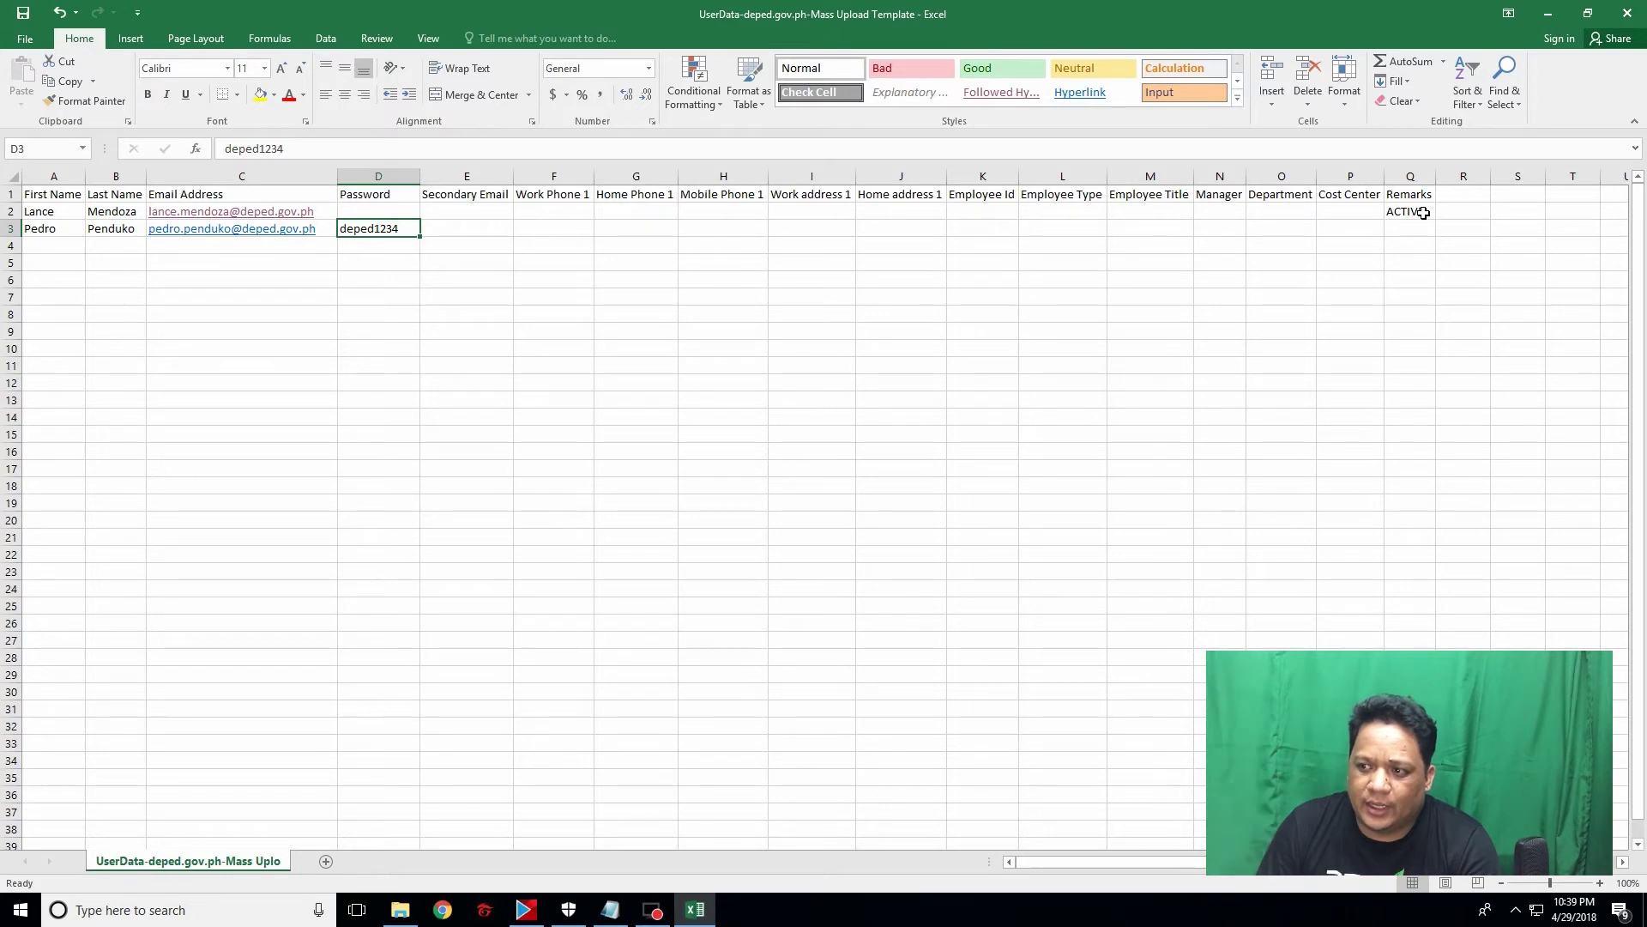
{"action": "left_click", "coordinate": [1424, 213]}
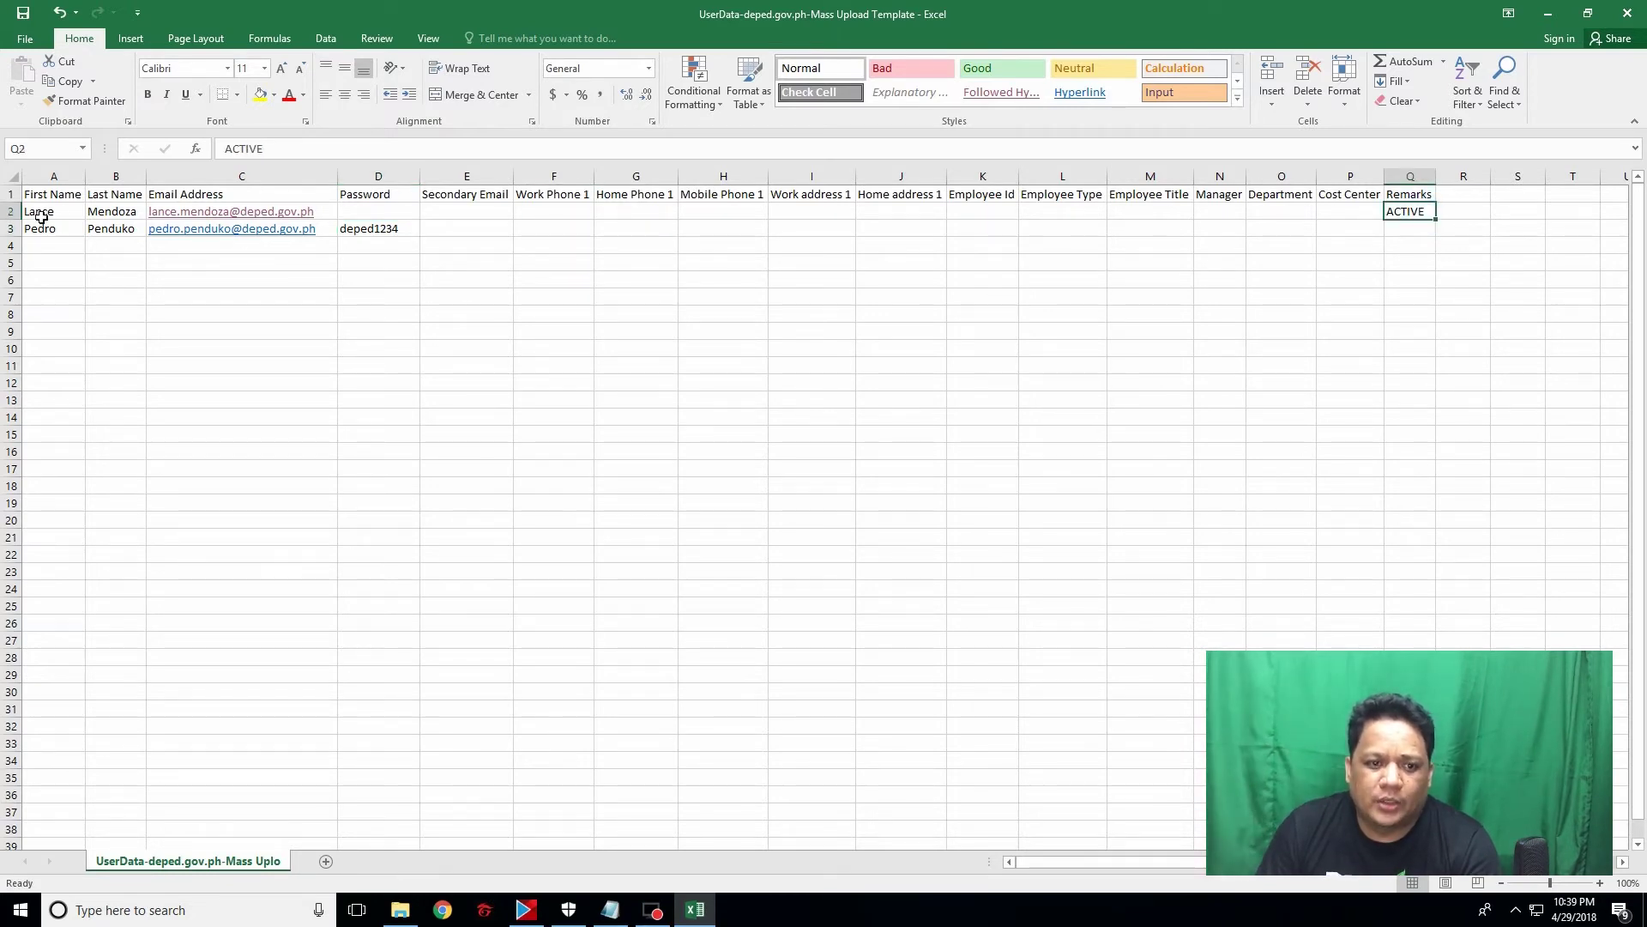